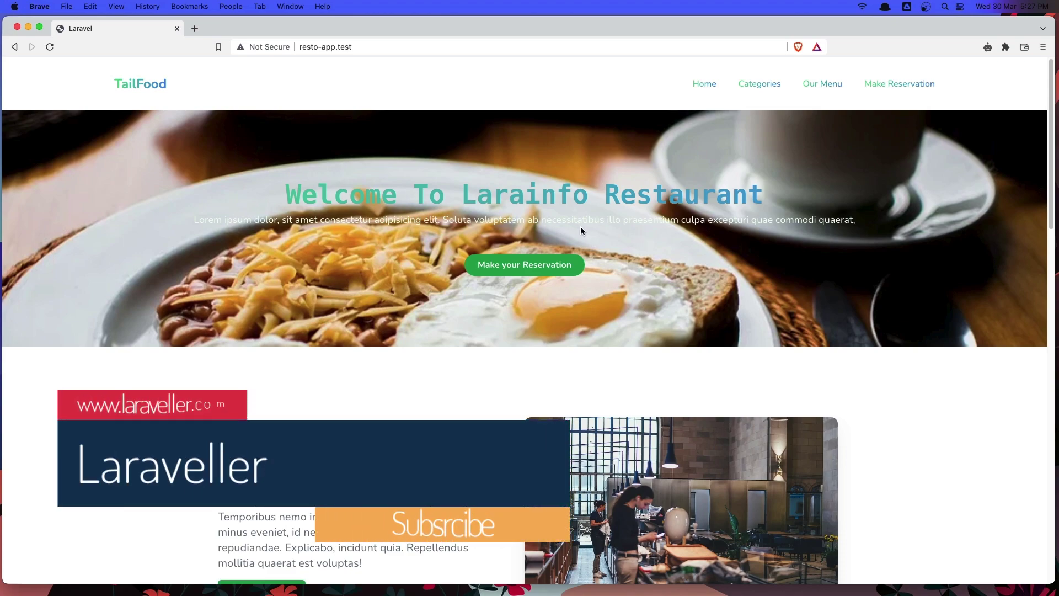
Scroll up and down through the TailFood home page.
{"action": "scroll", "coordinate": [437, 355], "scroll_direction": "down", "scroll_amount": 10}
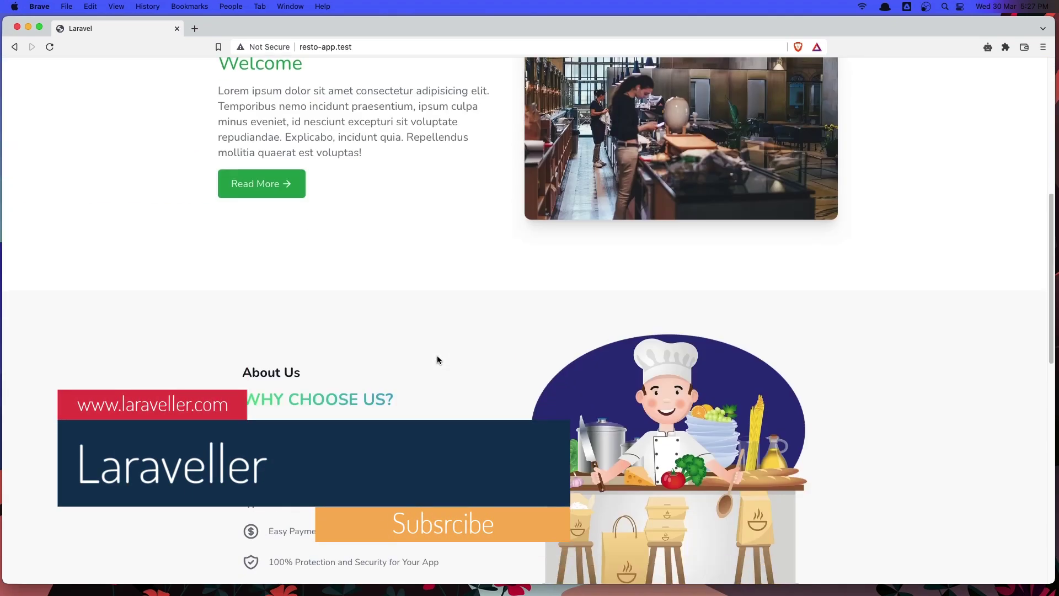
{"action": "scroll", "coordinate": [437, 356], "scroll_direction": "down", "scroll_amount": 10}
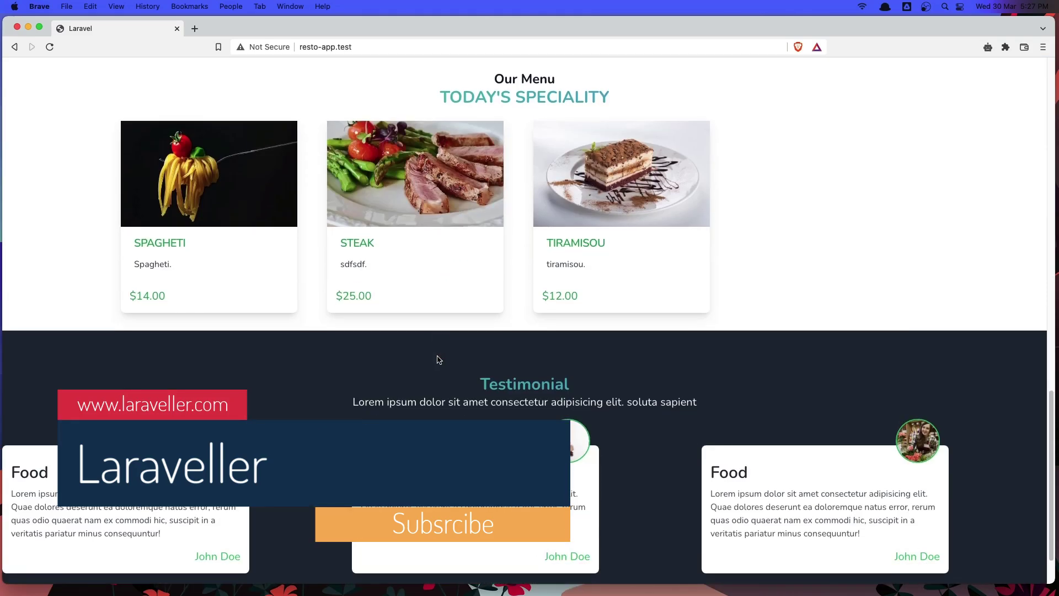
{"action": "scroll", "coordinate": [438, 359], "scroll_direction": "up", "scroll_amount": 20}
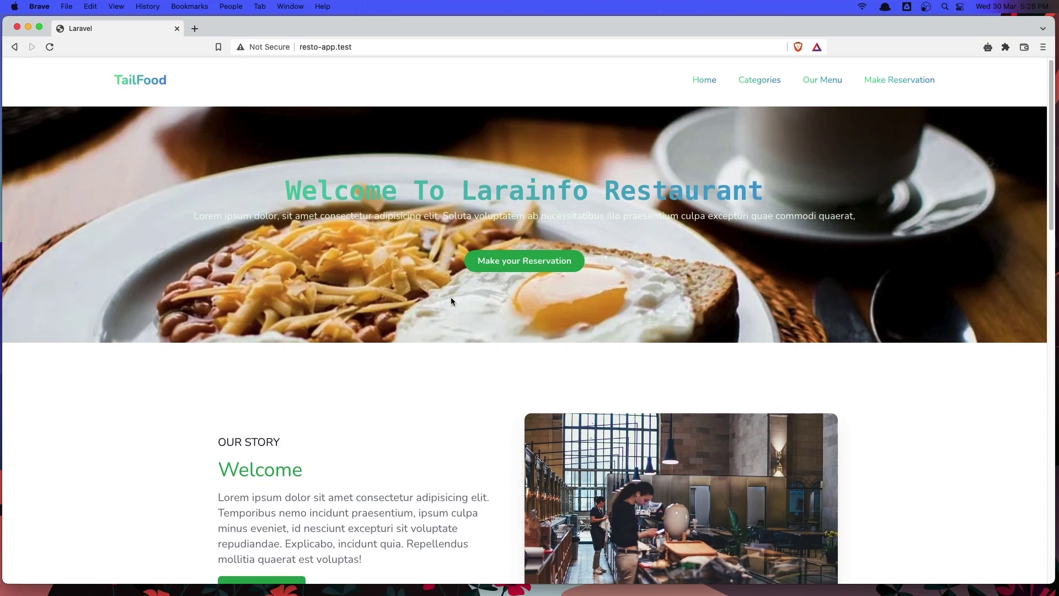
{"action": "scroll", "coordinate": [451, 297], "scroll_direction": "down", "scroll_amount": 3}
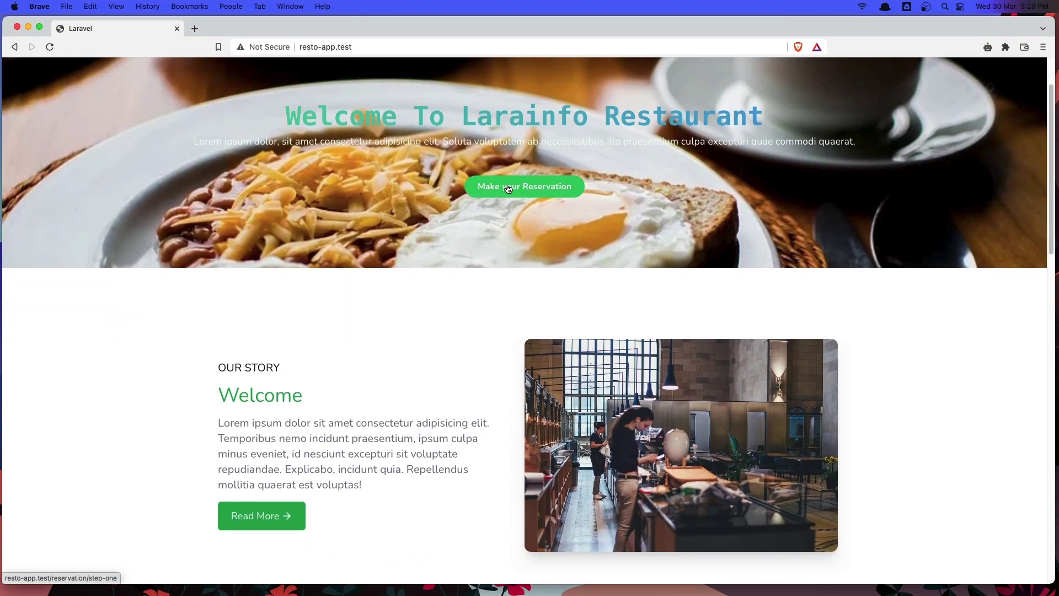
{"action": "scroll", "coordinate": [434, 325], "scroll_direction": "down", "scroll_amount": 1}
{"action": "scroll", "coordinate": [433, 324], "scroll_direction": "down", "scroll_amount": 6}
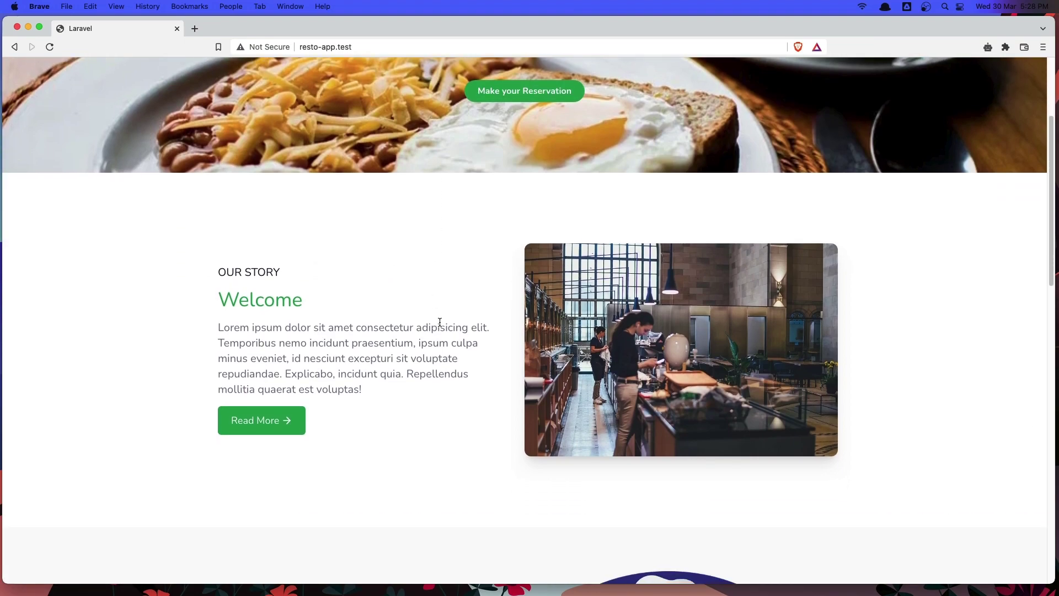
{"action": "scroll", "coordinate": [334, 246], "scroll_direction": "down", "scroll_amount": 3}
{"action": "scroll", "coordinate": [395, 382], "scroll_direction": "down", "scroll_amount": 20}
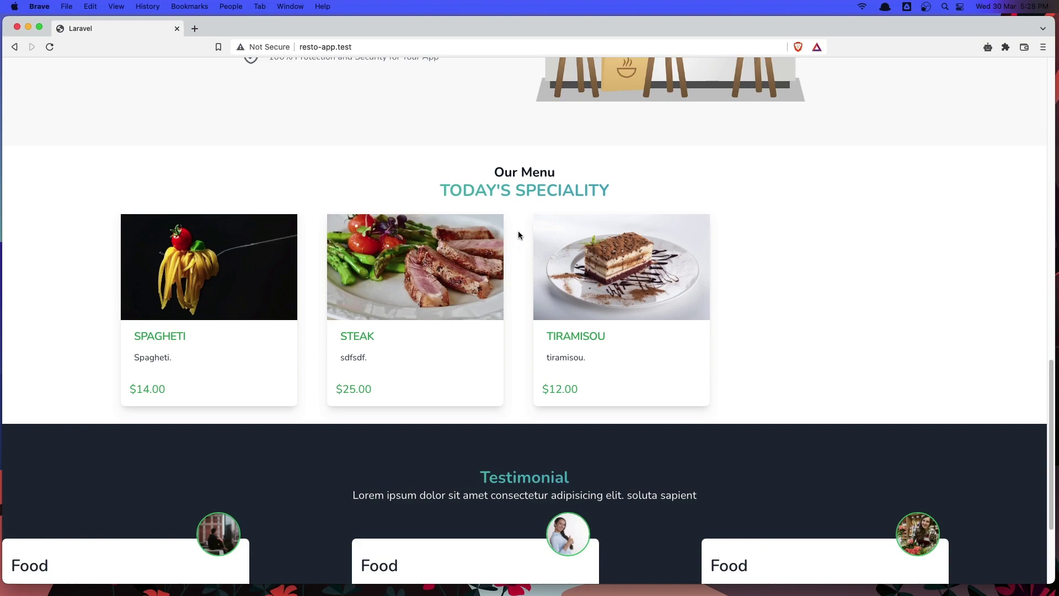
{"action": "scroll", "coordinate": [604, 257], "scroll_direction": "down", "scroll_amount": 5}
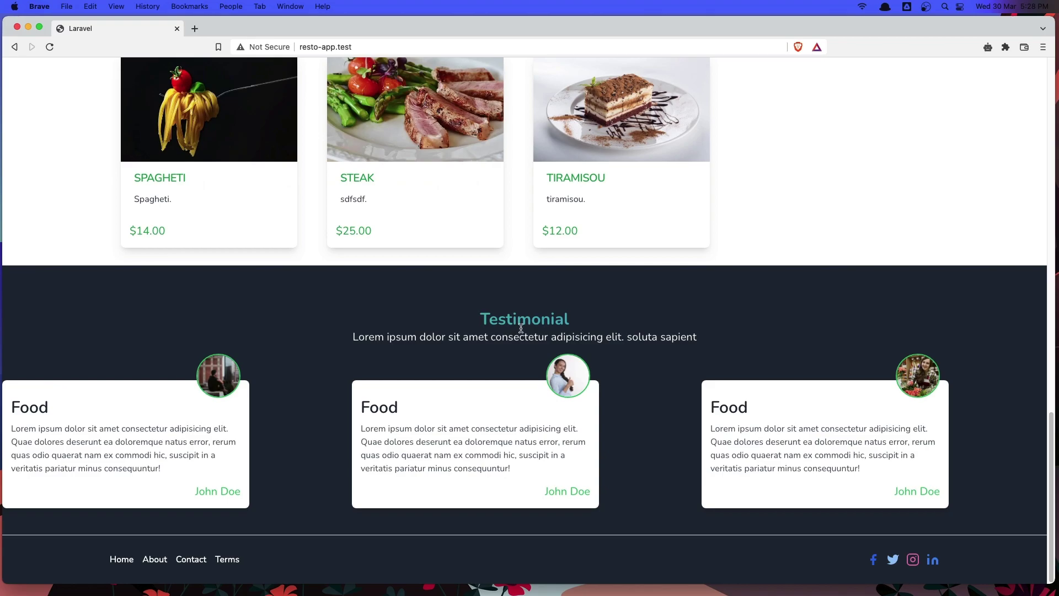
{"action": "scroll", "coordinate": [508, 515], "scroll_direction": "up", "scroll_amount": 20}
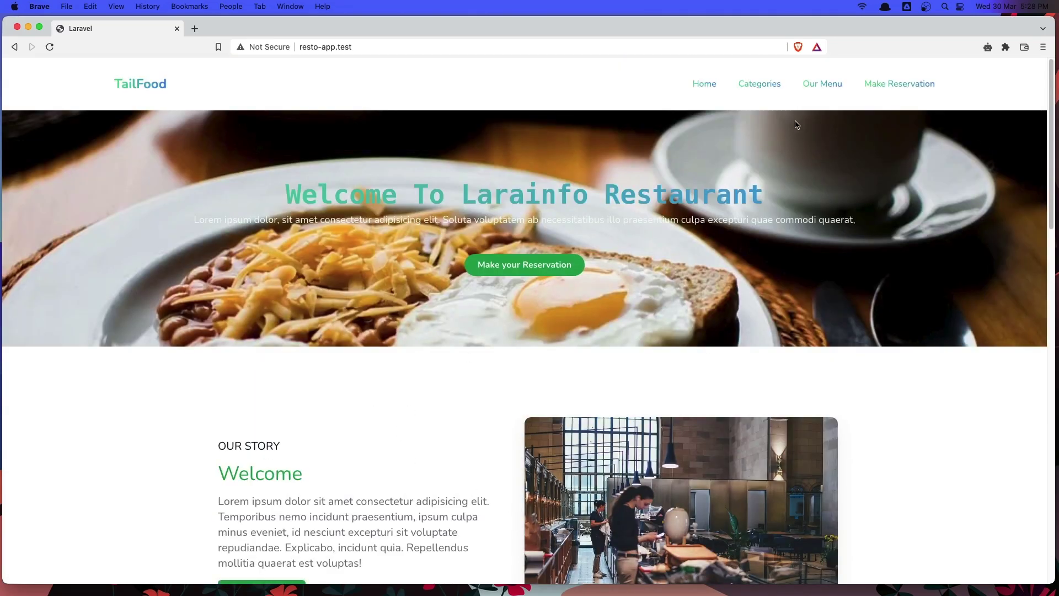
View the categories and SPECIALS dishes, then the menu with Beaf, Spagheti, Steak and Tiramisou.
{"action": "left_click", "coordinate": [777, 84]}
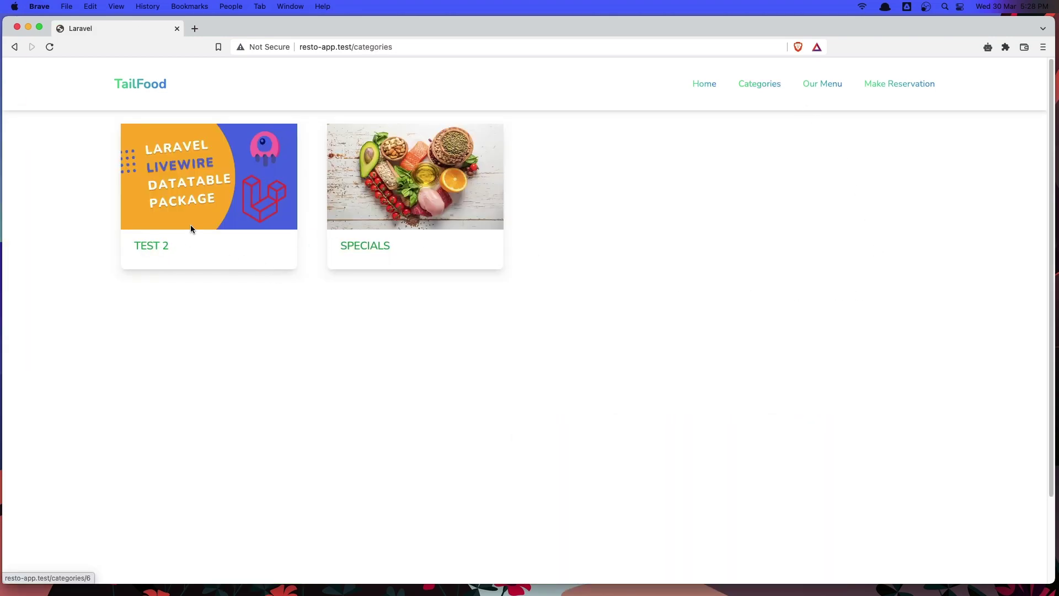
{"action": "left_click", "coordinate": [378, 251]}
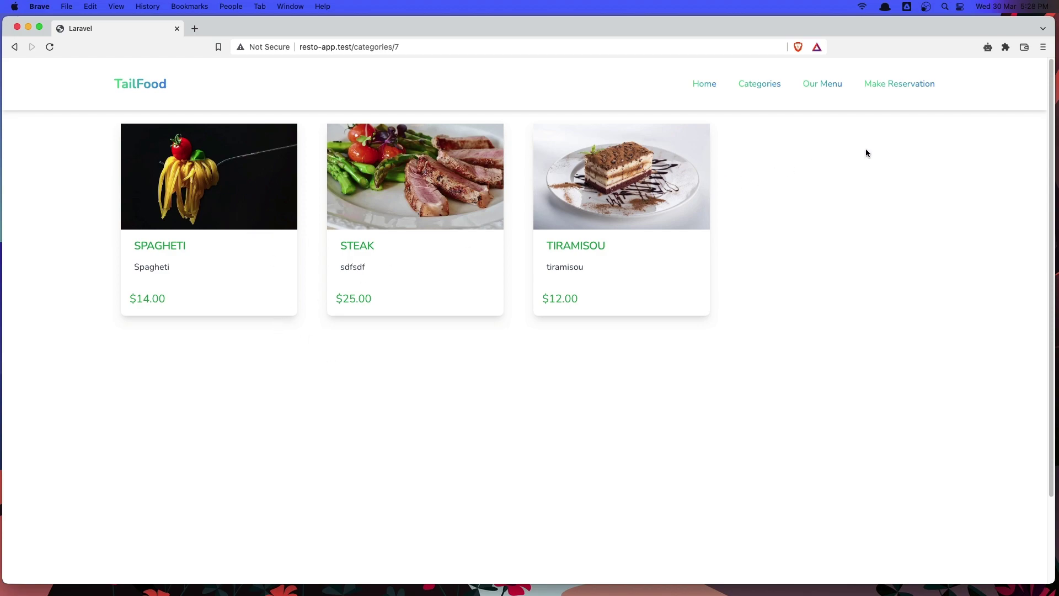
{"action": "left_click", "coordinate": [831, 88]}
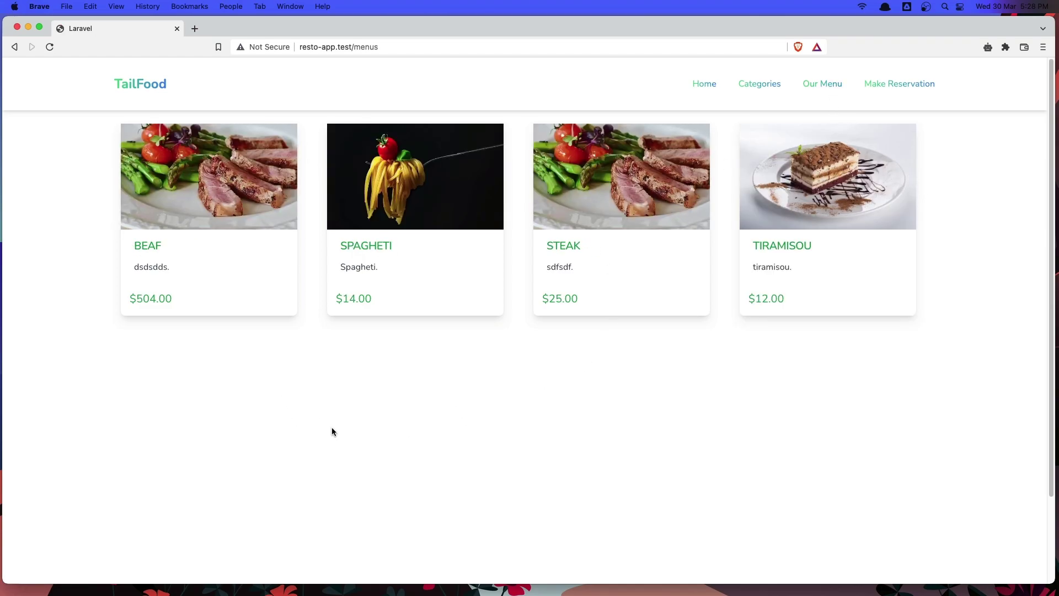
{"action": "scroll", "coordinate": [332, 428], "scroll_direction": "down", "scroll_amount": 3}
{"action": "scroll", "coordinate": [332, 428], "scroll_direction": "up", "scroll_amount": 3}
Open the reservation form and submit it with First Name left empty.
{"action": "left_click", "coordinate": [897, 85]}
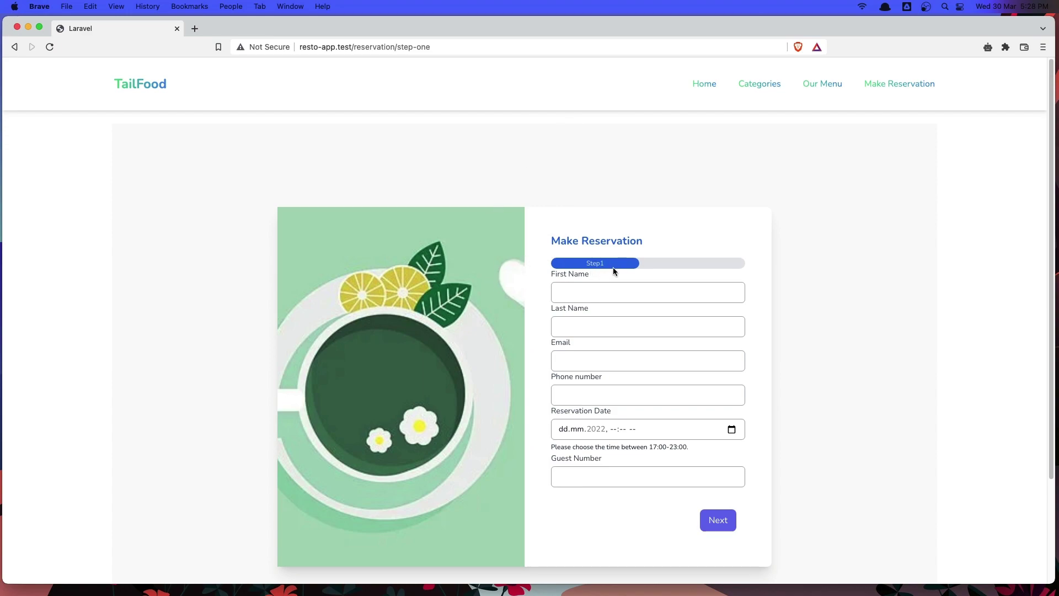
{"action": "left_click", "coordinate": [598, 272]}
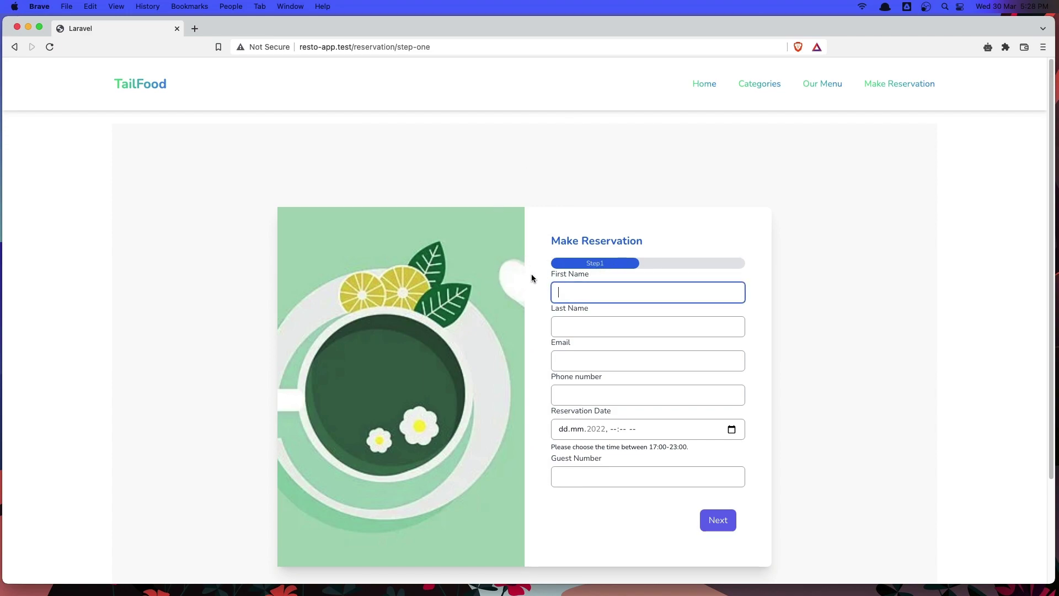
{"action": "left_click", "coordinate": [542, 386]}
{"action": "scroll", "coordinate": [542, 385], "scroll_direction": "down", "scroll_amount": 1}
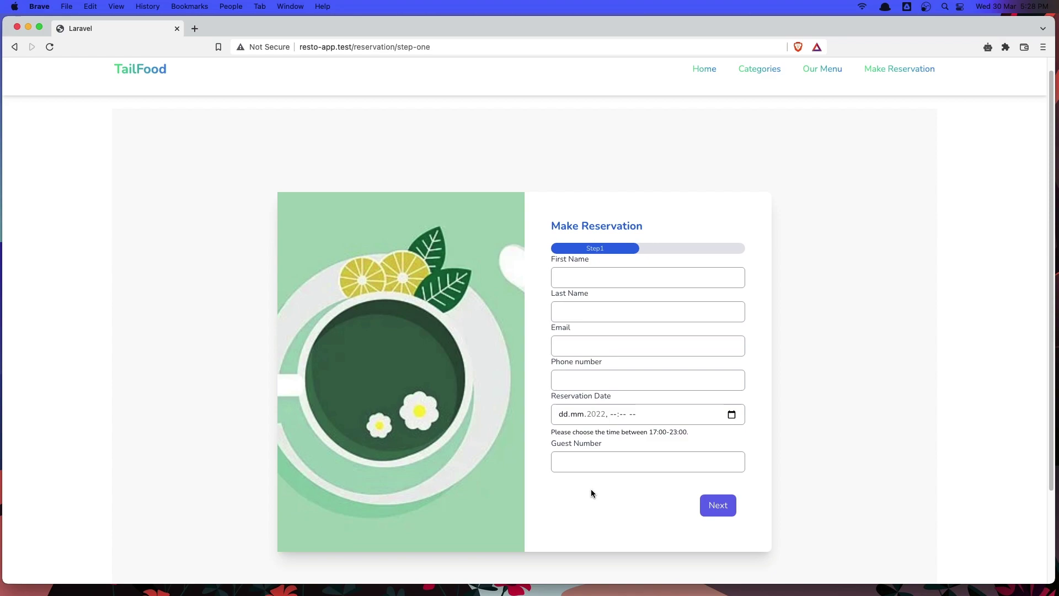
{"action": "scroll", "coordinate": [591, 489], "scroll_direction": "down", "scroll_amount": 1}
{"action": "left_click", "coordinate": [718, 490]}
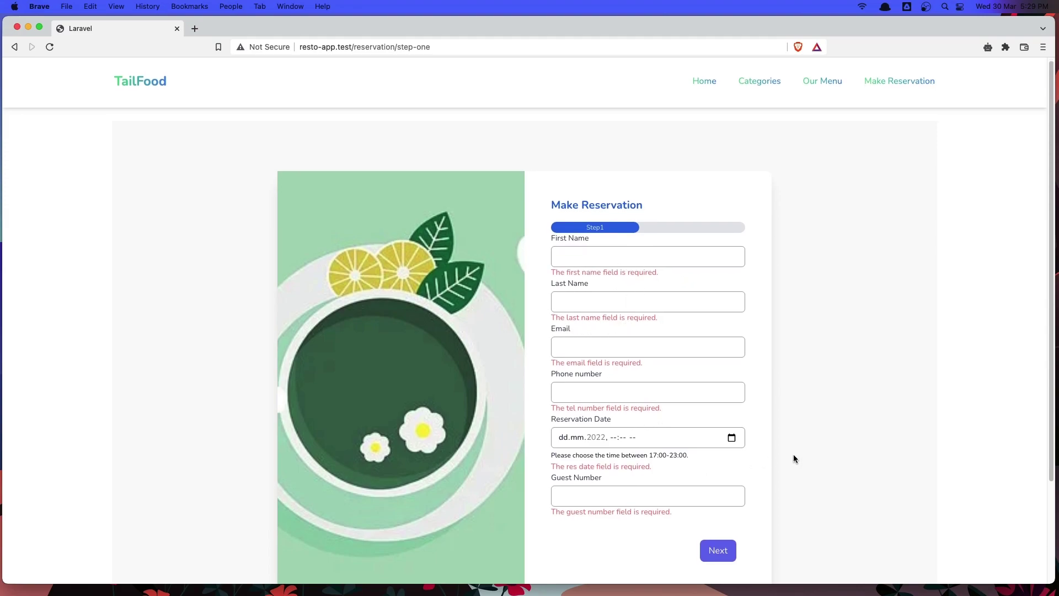
Highlight the reservation time hint text below the form, then clear the highlight.
{"action": "scroll", "coordinate": [793, 455], "scroll_direction": "down", "scroll_amount": 1}
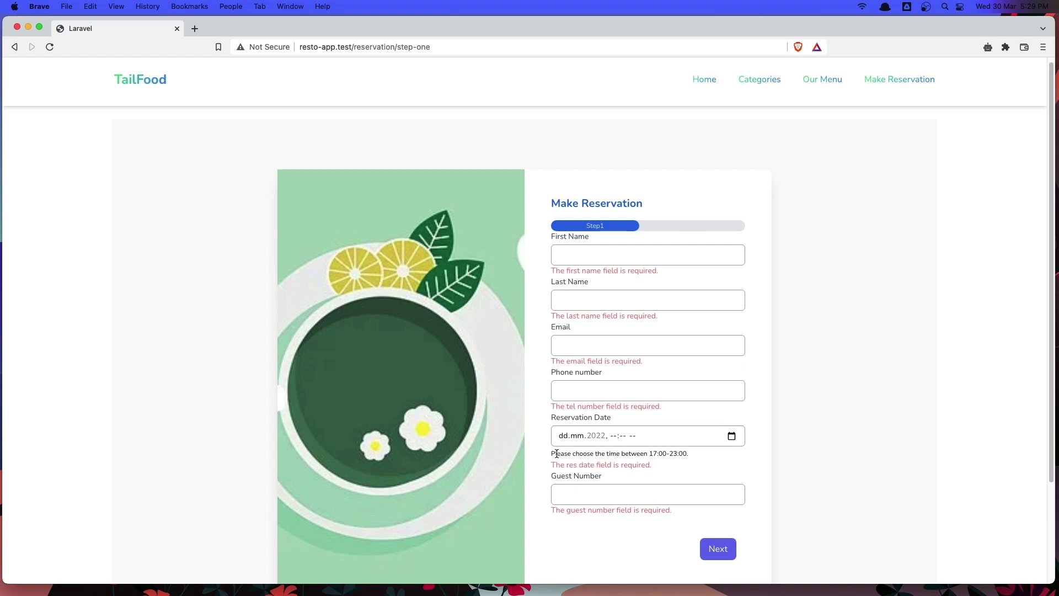
{"action": "left_click_drag", "start_coordinate": [554, 453], "coordinate": [660, 458]}
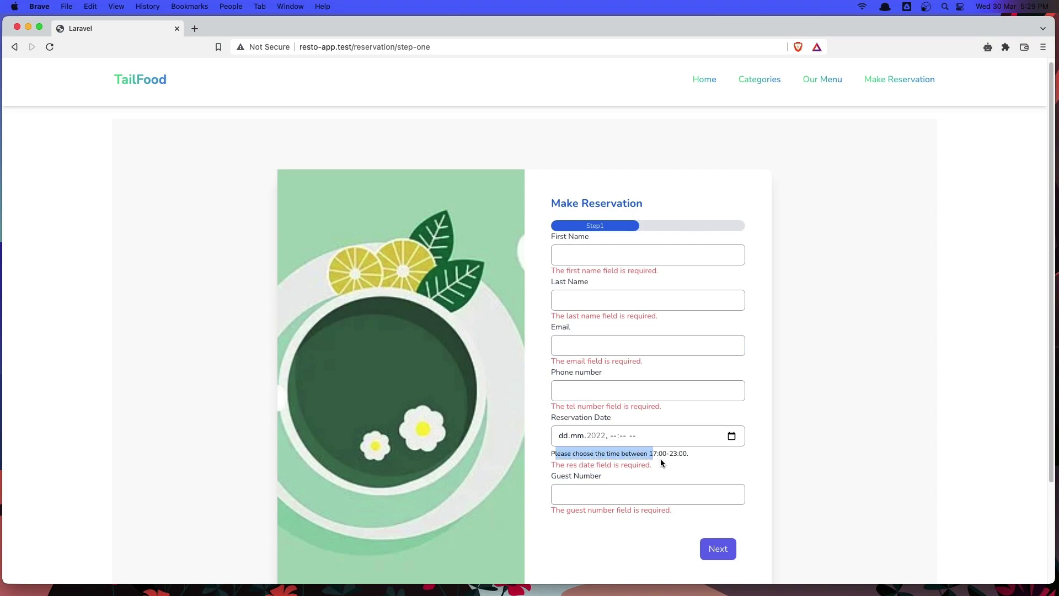
{"action": "left_click", "coordinate": [710, 463]}
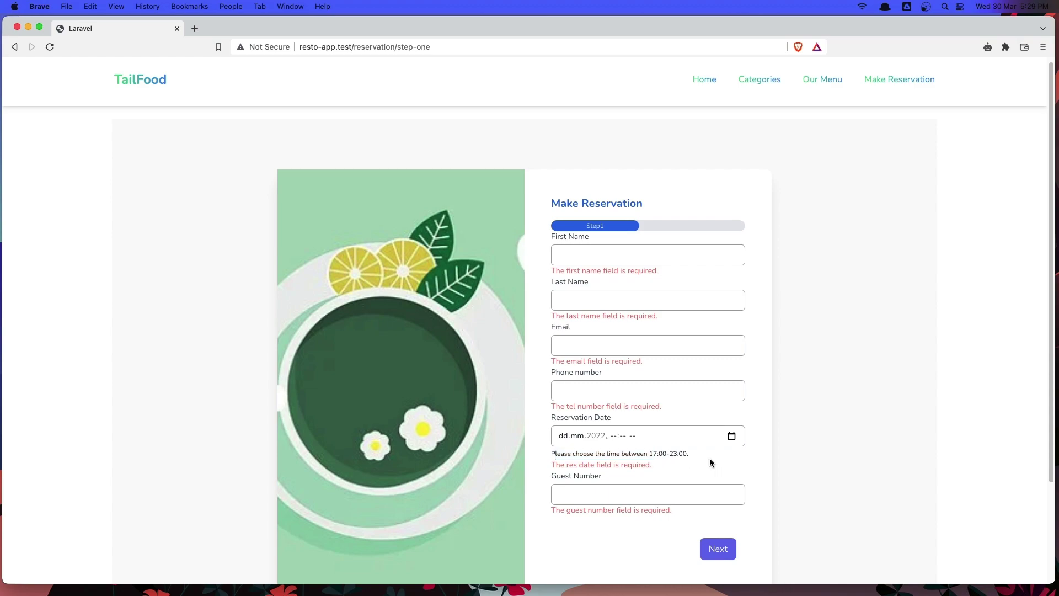
Set the reservation date to March 30 with a PM time.
{"action": "left_click", "coordinate": [732, 436]}
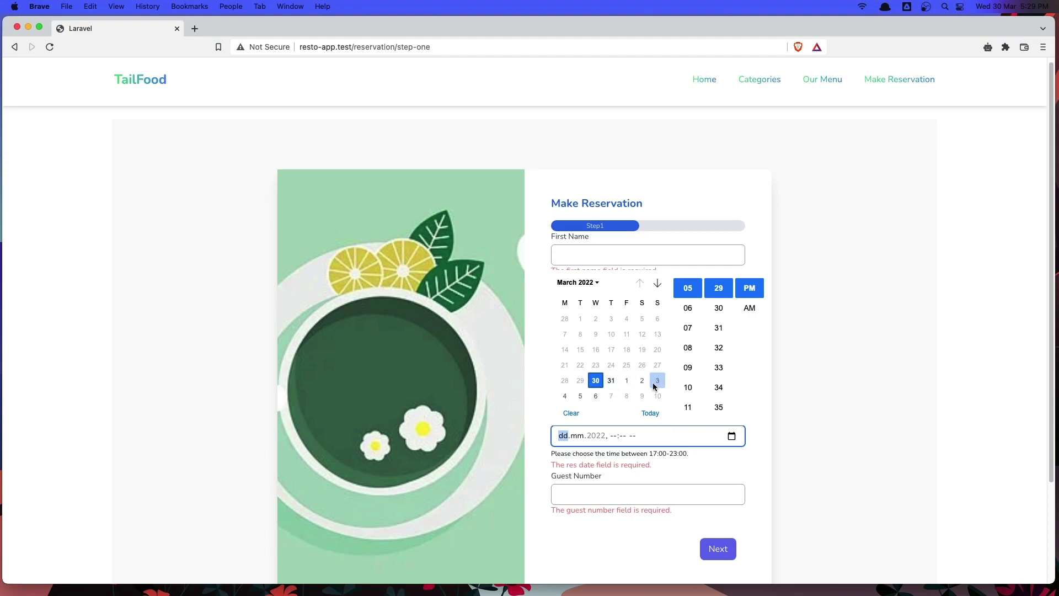
{"action": "left_click", "coordinate": [595, 385]}
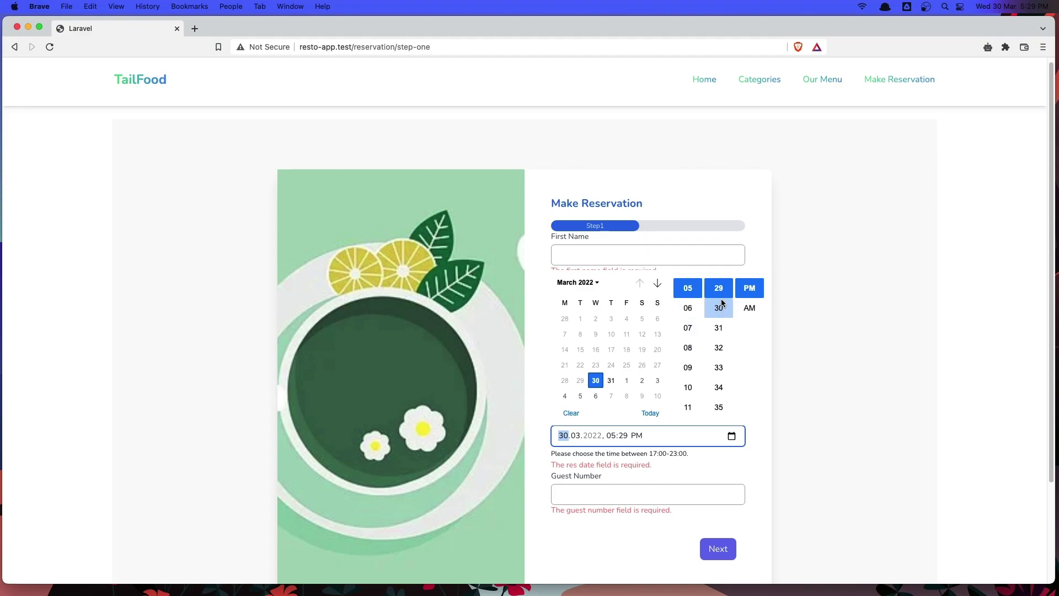
{"action": "left_click", "coordinate": [746, 293]}
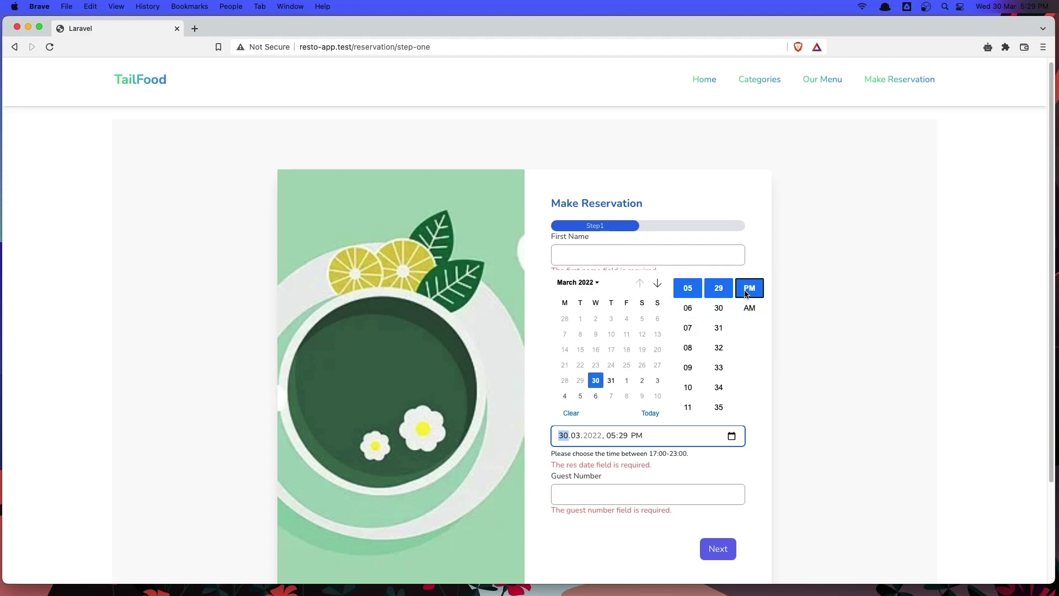
{"action": "left_click", "coordinate": [795, 392]}
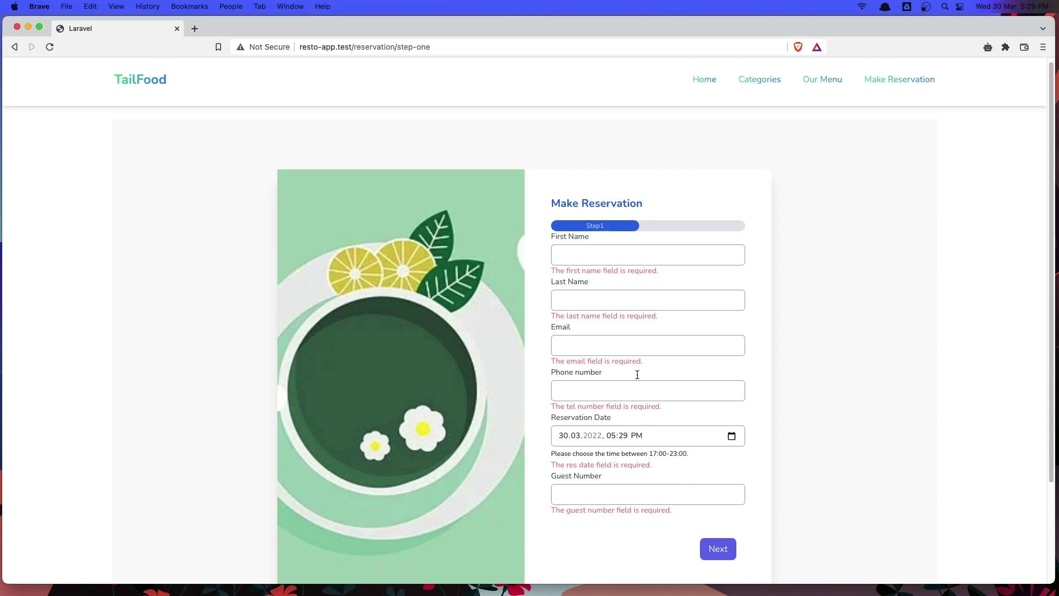
Fill first name, last name, e-mail and phone from saved autofill entries.
{"action": "left_click", "coordinate": [616, 259]}
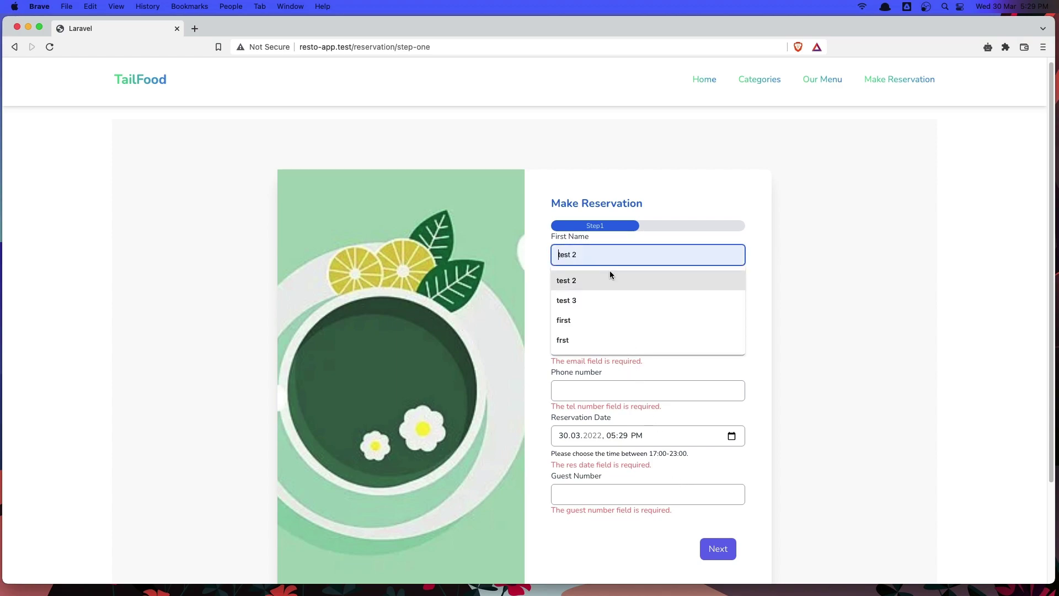
{"action": "left_click", "coordinate": [610, 276]}
{"action": "left_click", "coordinate": [610, 300]}
{"action": "left_click", "coordinate": [615, 330]}
{"action": "left_click", "coordinate": [610, 352]}
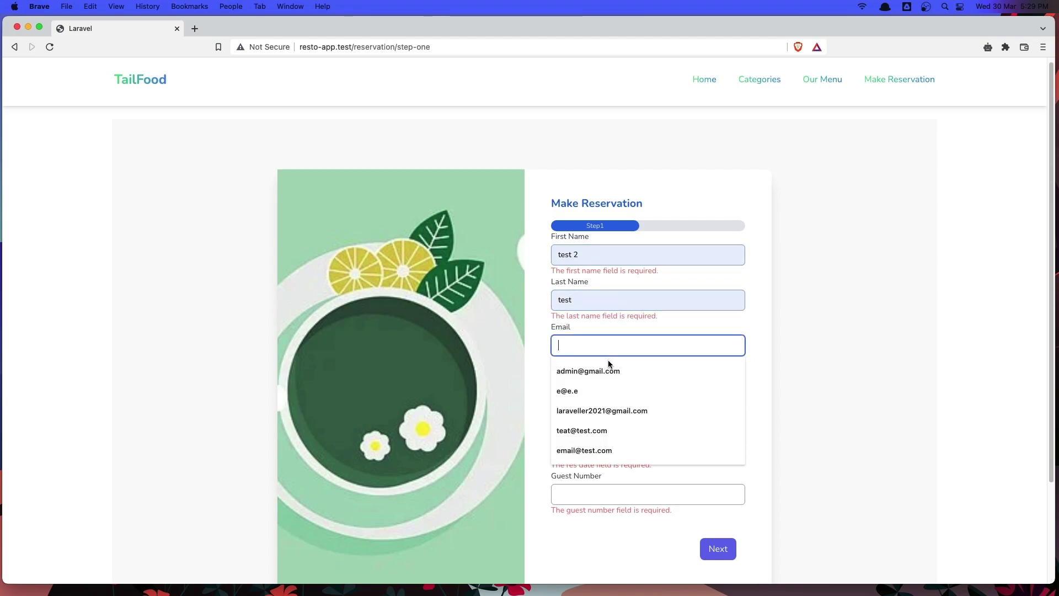
{"action": "left_click", "coordinate": [609, 368]}
{"action": "left_click", "coordinate": [614, 390]}
{"action": "left_click", "coordinate": [596, 415]}
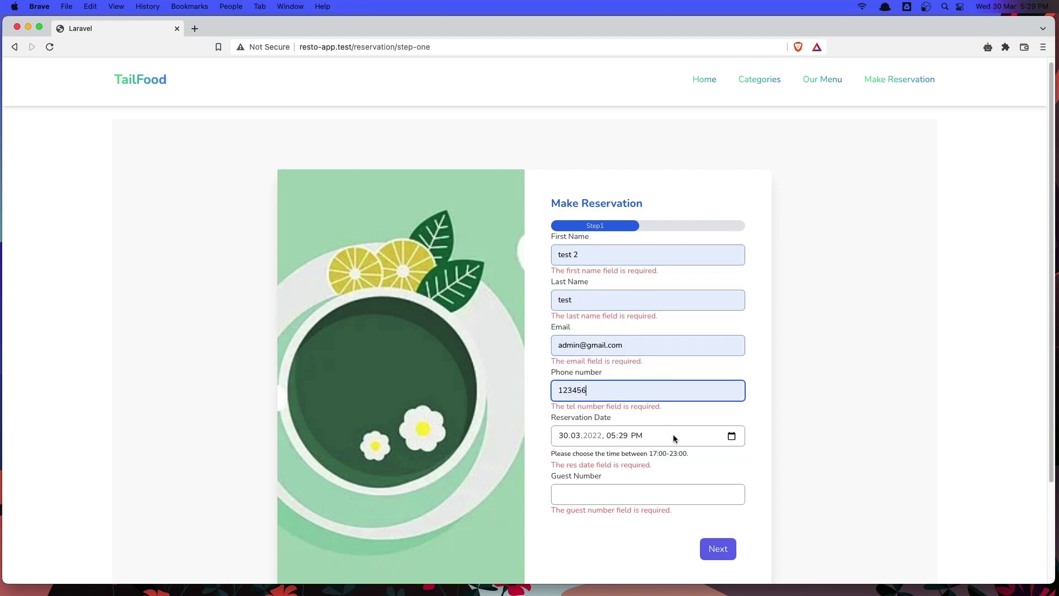
Enter 4 guests and continue to the table selection step.
{"action": "left_click", "coordinate": [643, 499]}
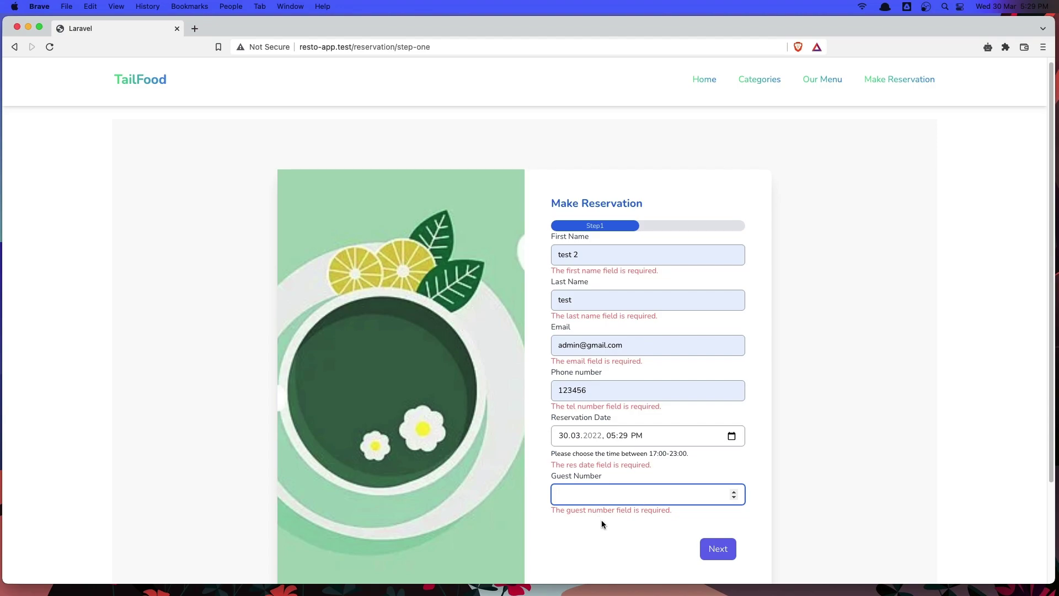
{"action": "type", "text": "4"}
{"action": "left_click", "coordinate": [716, 549]}
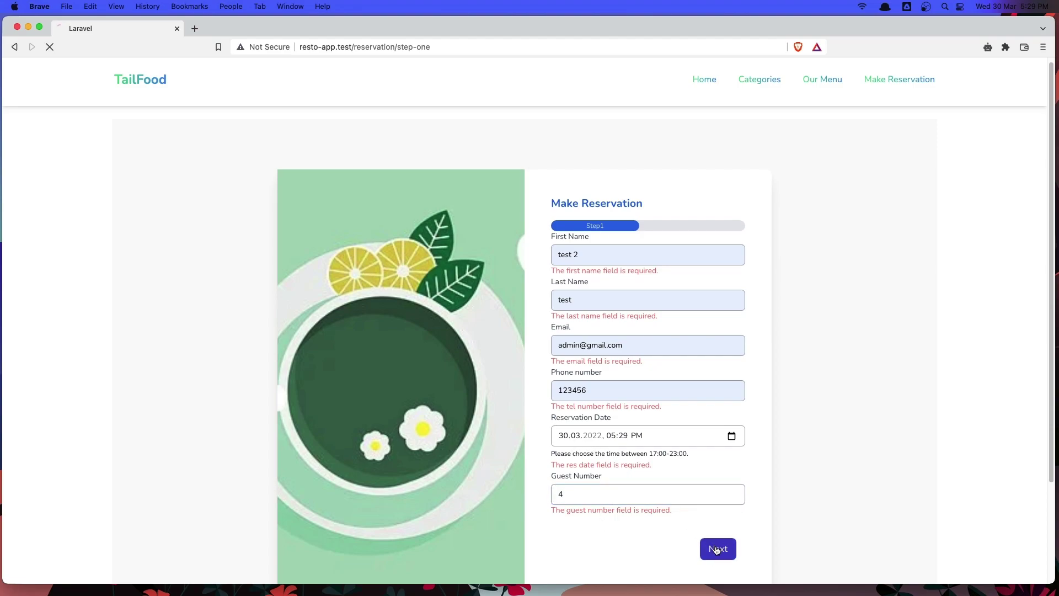
{"action": "left_click", "coordinate": [605, 392]}
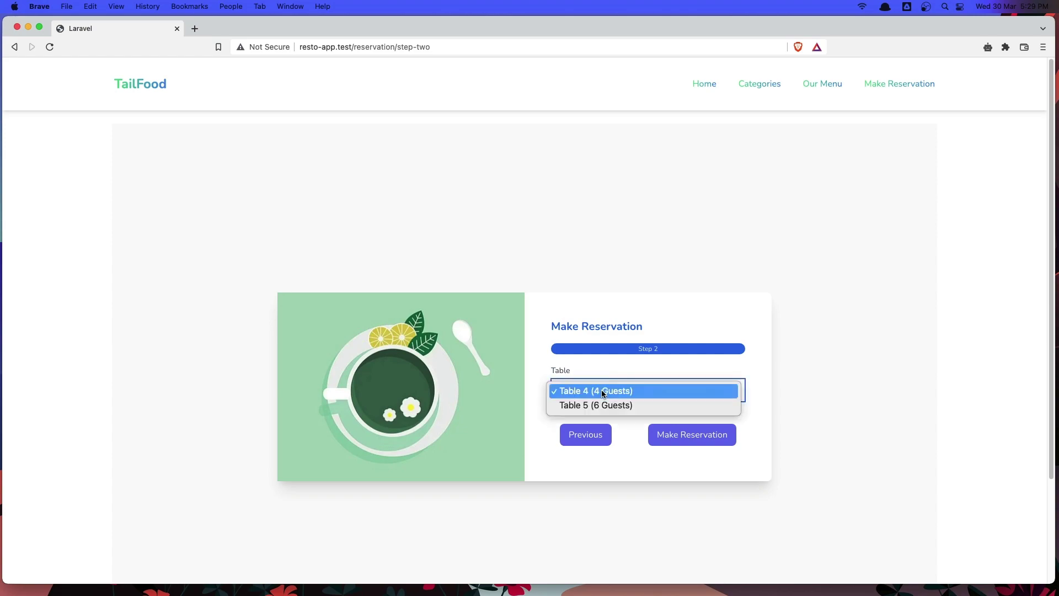
{"action": "left_click", "coordinate": [627, 443]}
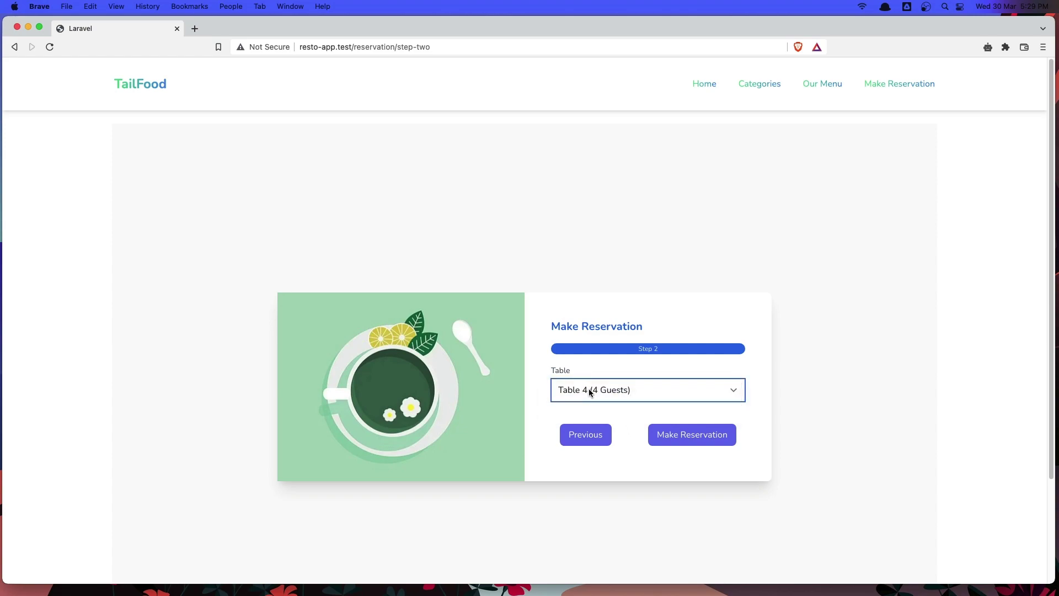
{"action": "left_click", "coordinate": [606, 392]}
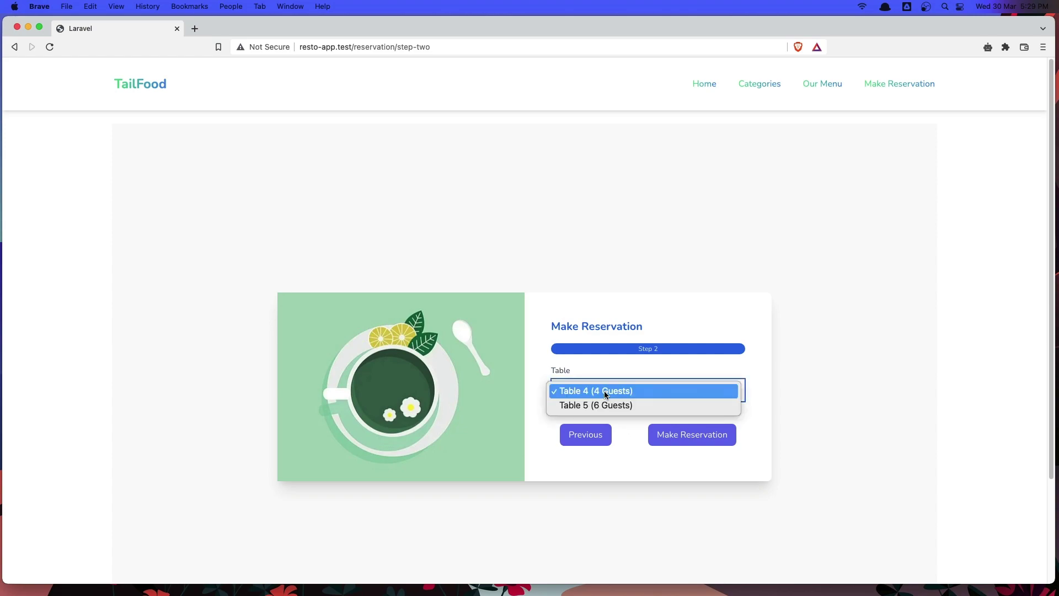
{"action": "left_click", "coordinate": [590, 439]}
{"action": "left_click", "coordinate": [591, 440]}
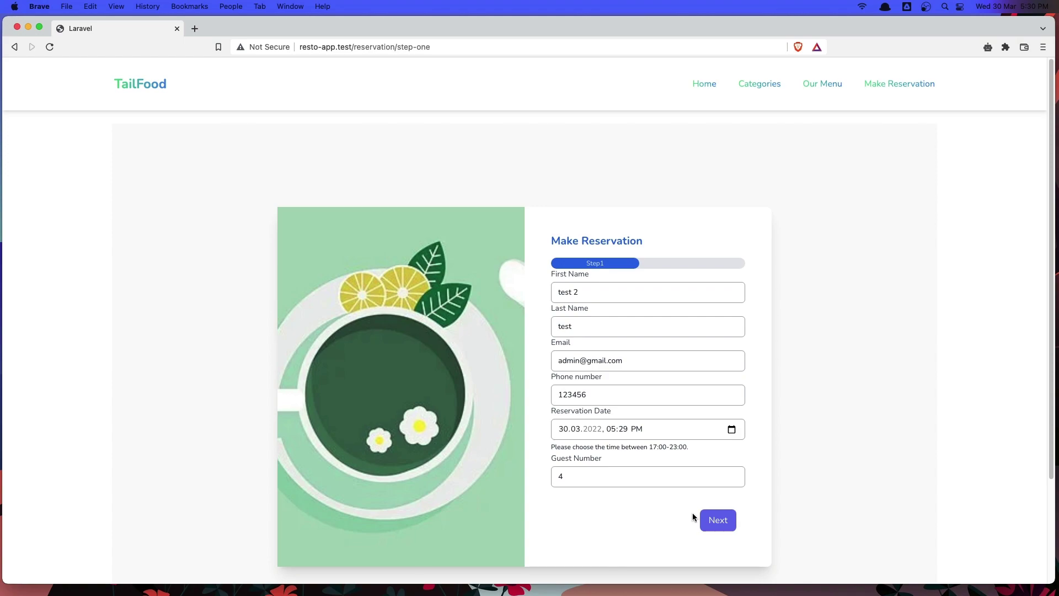
{"action": "left_click", "coordinate": [710, 528]}
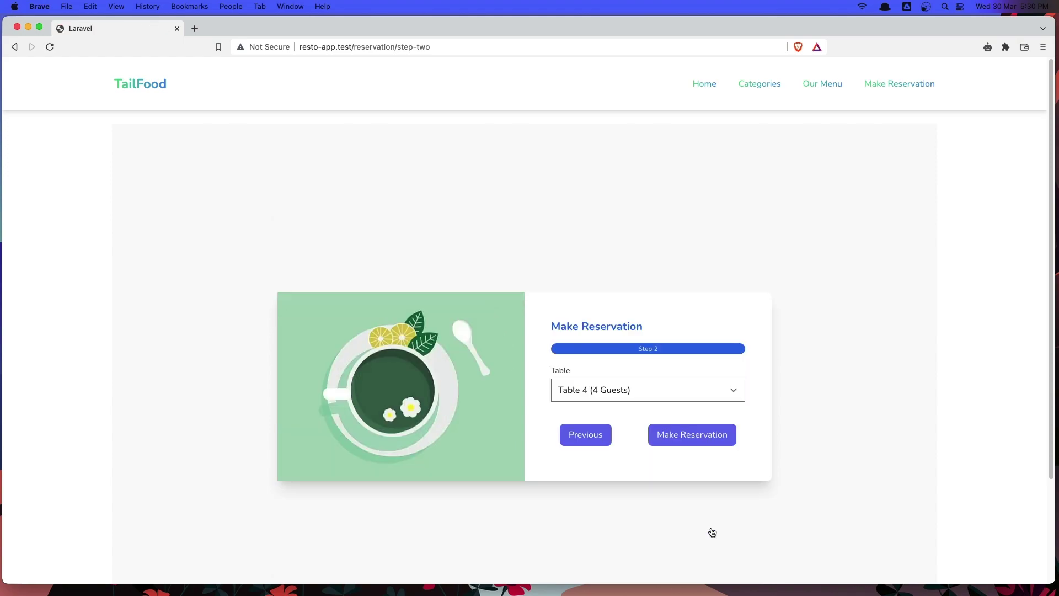
{"action": "left_click", "coordinate": [586, 435]}
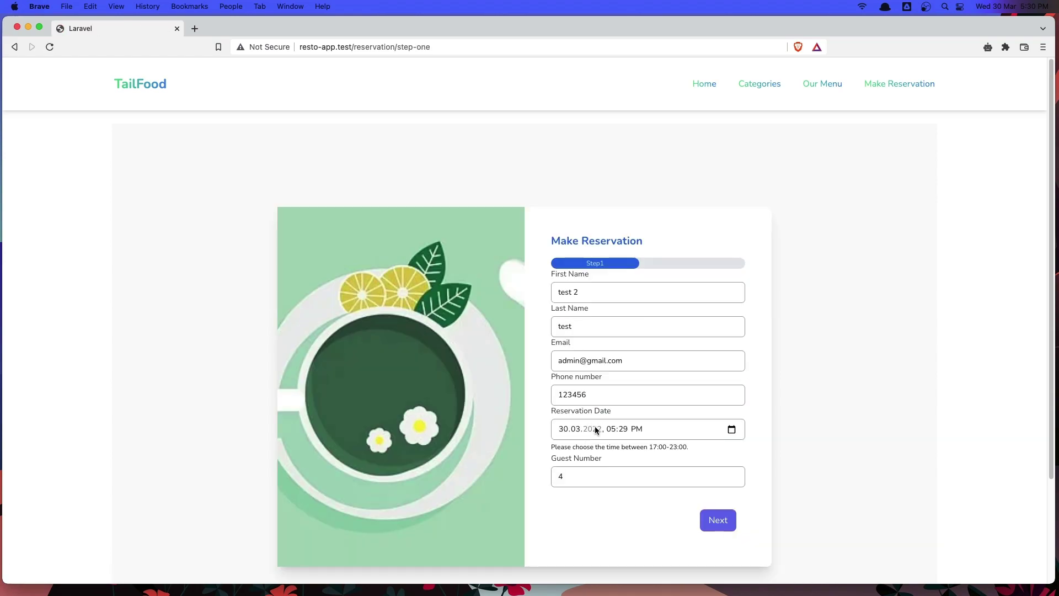
{"action": "left_click", "coordinate": [716, 520]}
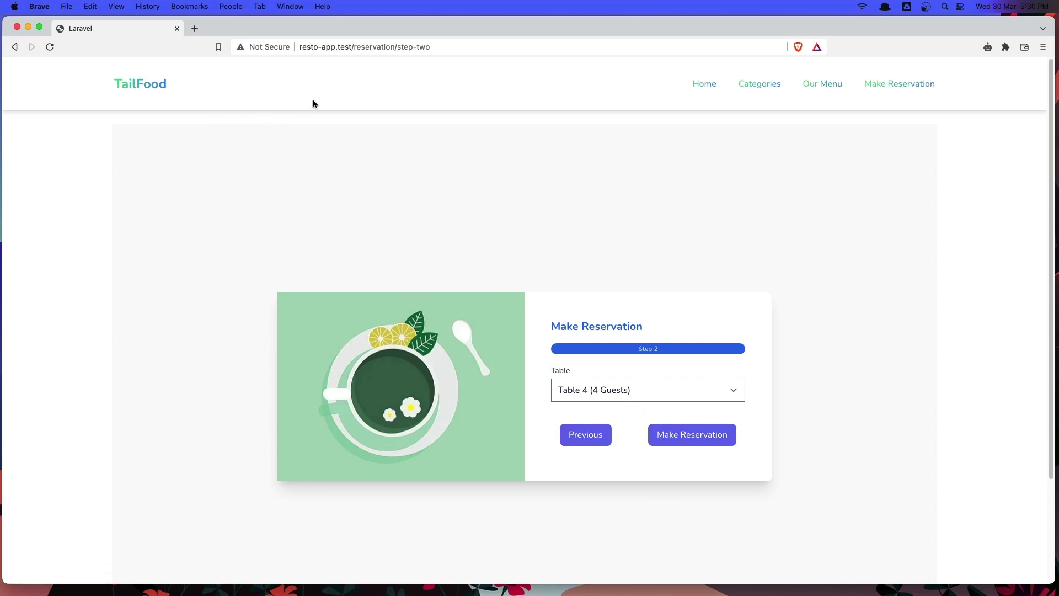
{"action": "left_click_drag", "start_coordinate": [353, 47], "coordinate": [465, 47]}
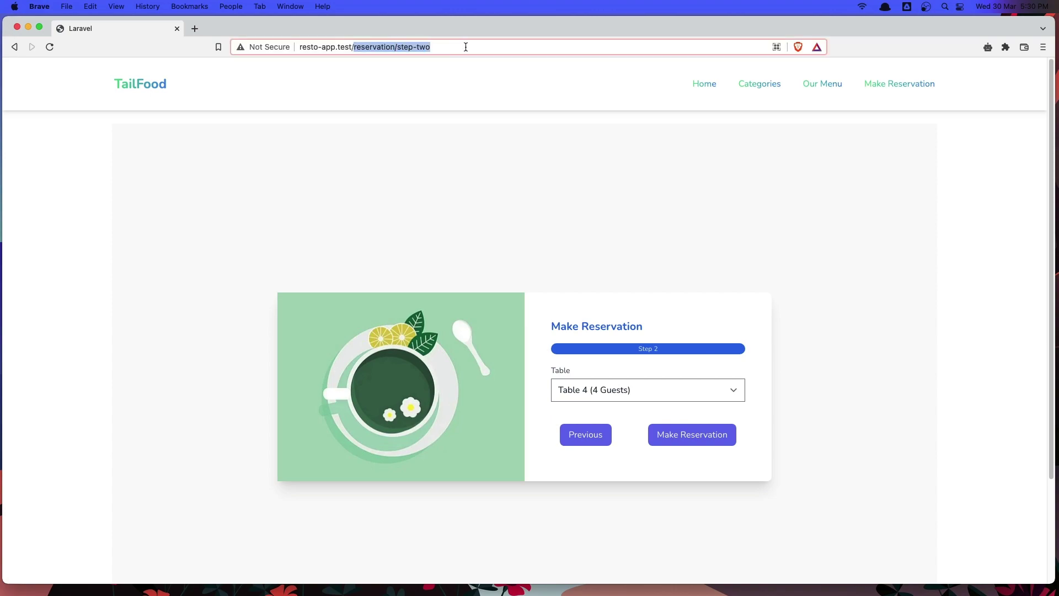
Open admin/reservations and highlight the third booking's date.
{"action": "type", "text": "admin/"}
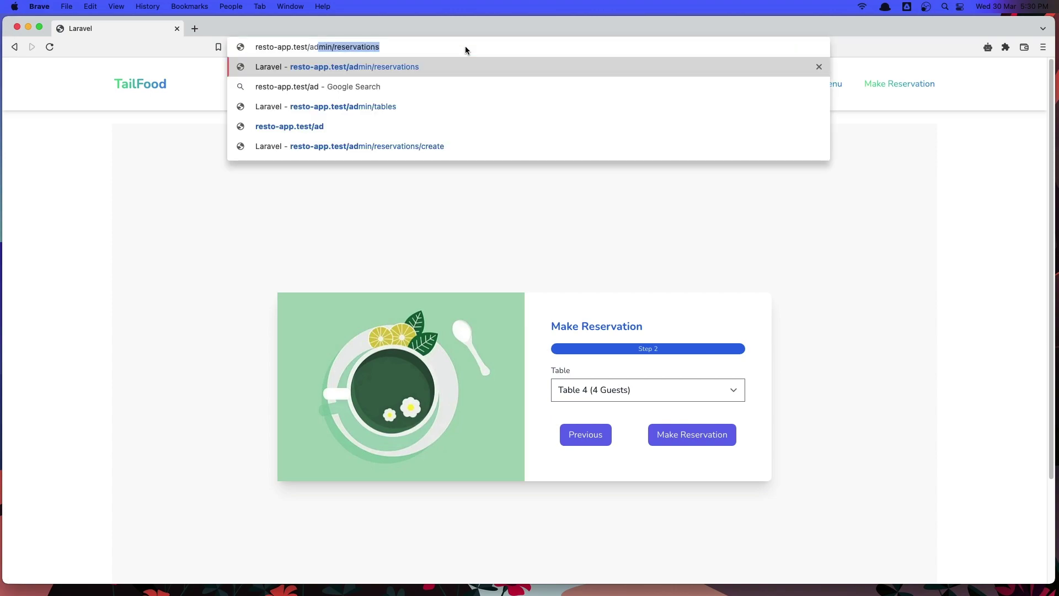
{"action": "left_click", "coordinate": [459, 65]}
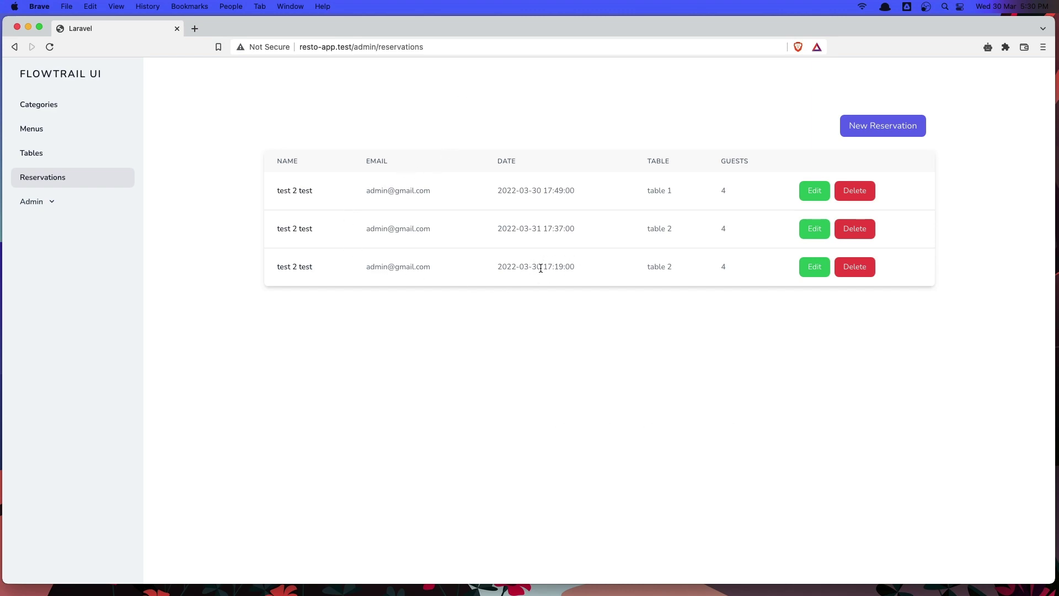
{"action": "left_click_drag", "start_coordinate": [540, 268], "coordinate": [497, 267]}
Go back to the table step and check the table list, keeping Table 4.
{"action": "left_click", "coordinate": [15, 47]}
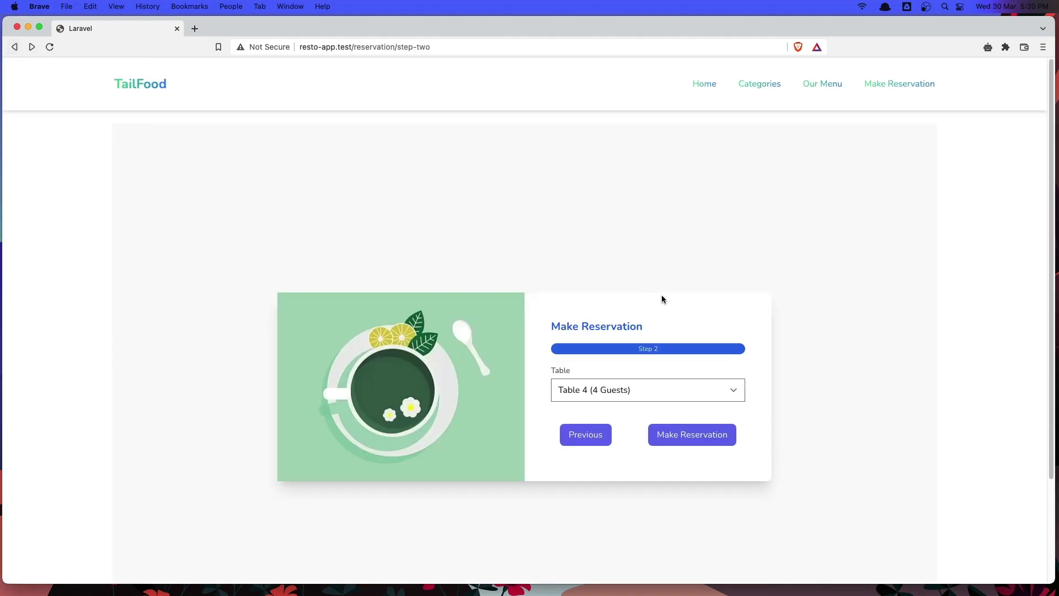
{"action": "left_click", "coordinate": [703, 386]}
{"action": "left_click", "coordinate": [840, 438]}
{"action": "left_click", "coordinate": [673, 385]}
{"action": "left_click", "coordinate": [631, 444]}
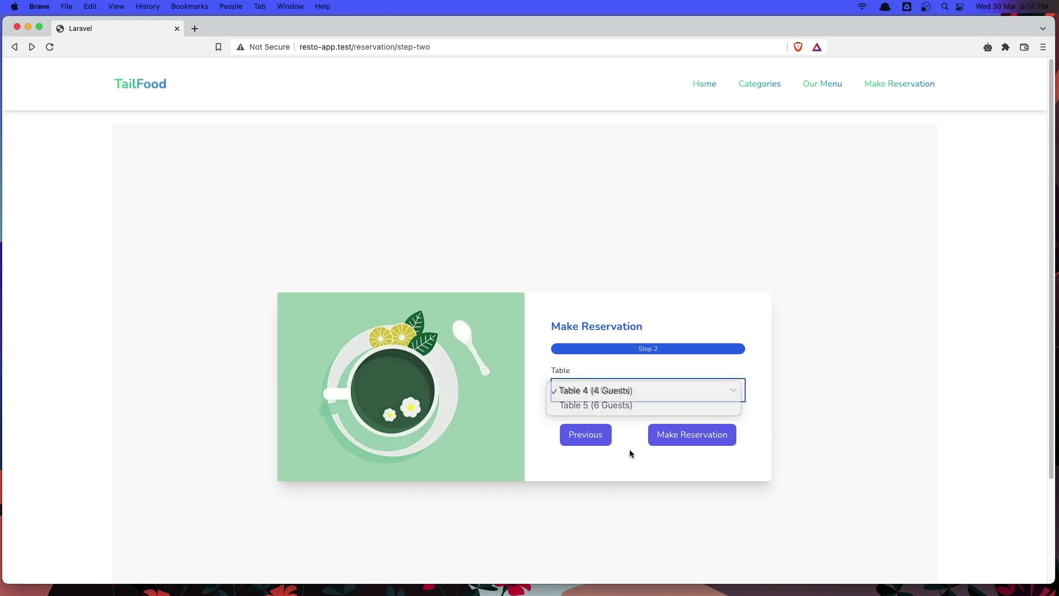
Return to admin reservations and highlight the two 2022-03-30 booking dates.
{"action": "left_click", "coordinate": [32, 48]}
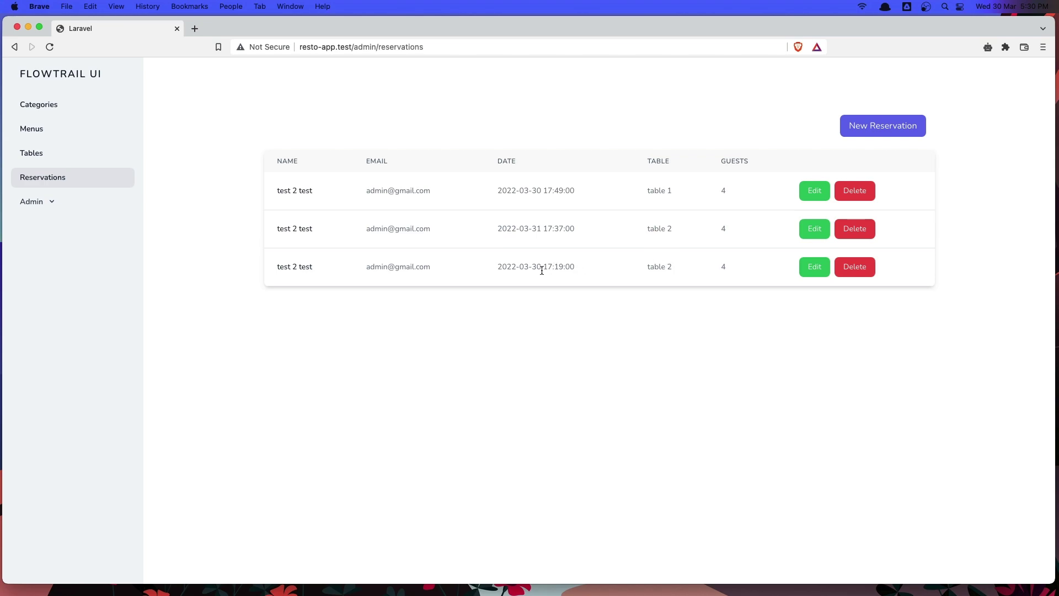
{"action": "left_click_drag", "start_coordinate": [539, 189], "coordinate": [490, 191]}
{"action": "left_click_drag", "start_coordinate": [545, 266], "coordinate": [466, 267]}
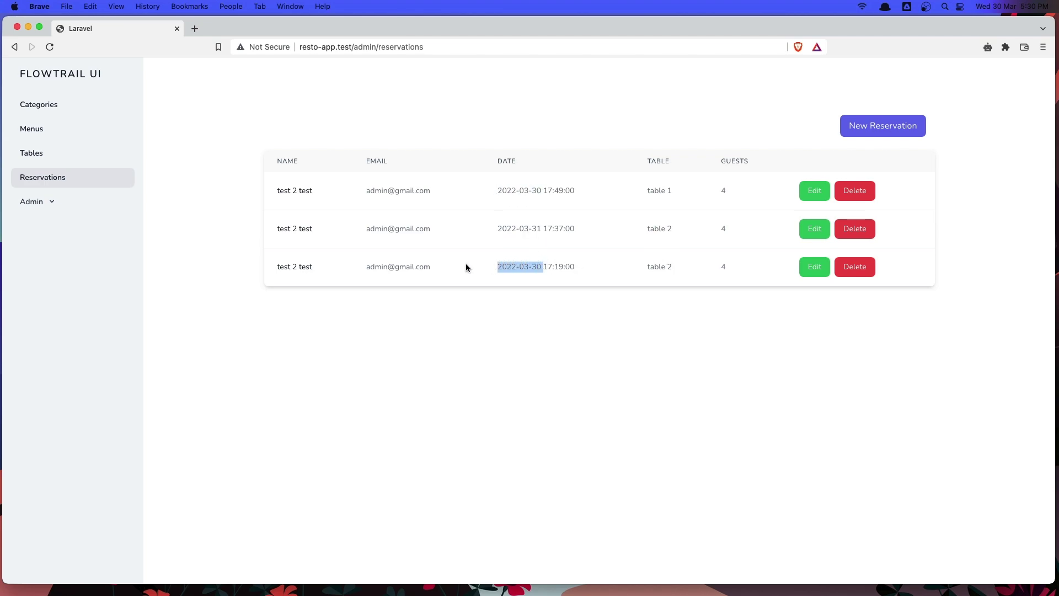
Confirm deleting the third booking, then reload the table step and select Table 5 (6 Guests).
{"action": "left_click", "coordinate": [861, 268]}
{"action": "left_click", "coordinate": [616, 109]}
{"action": "left_click", "coordinate": [14, 47]}
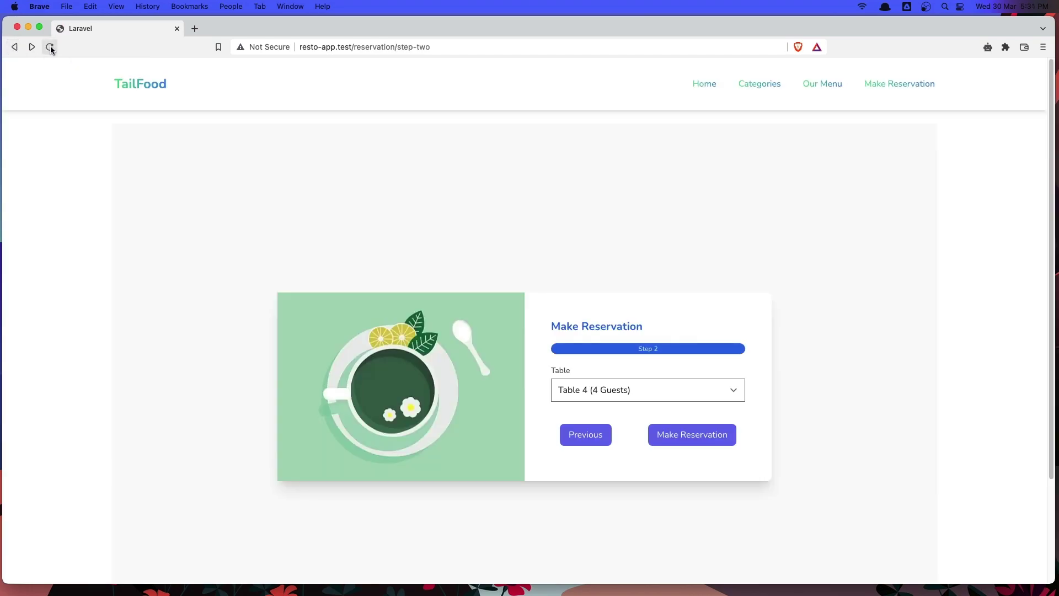
{"action": "left_click", "coordinate": [598, 389]}
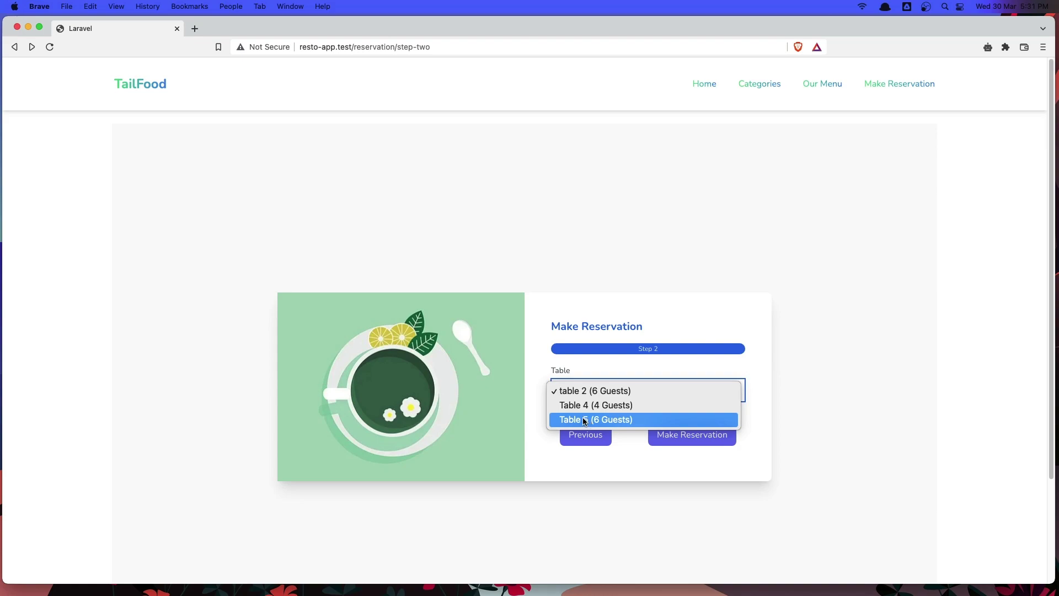
{"action": "left_click", "coordinate": [621, 418]}
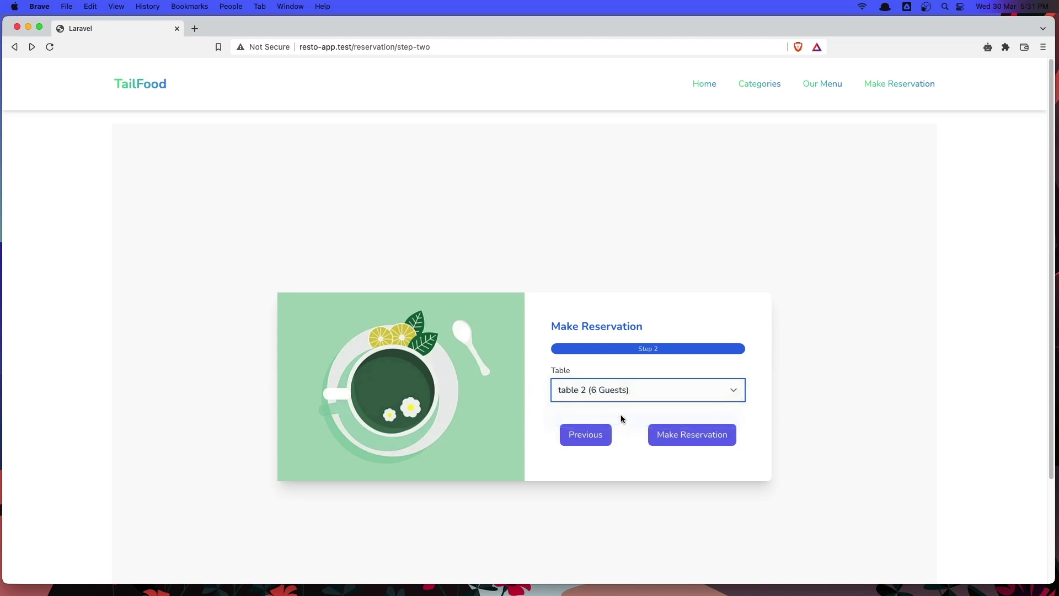
Submit the Table 5 booking, select the thank-you text, then select 'thankyou' in the address.
{"action": "left_click", "coordinate": [693, 436]}
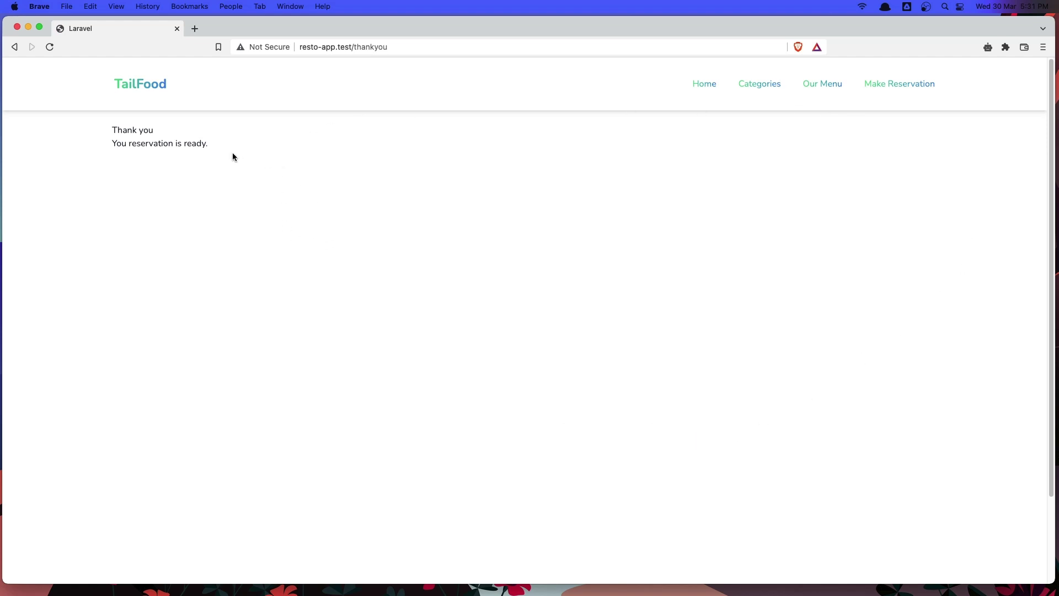
{"action": "left_click_drag", "start_coordinate": [111, 130], "coordinate": [154, 130]}
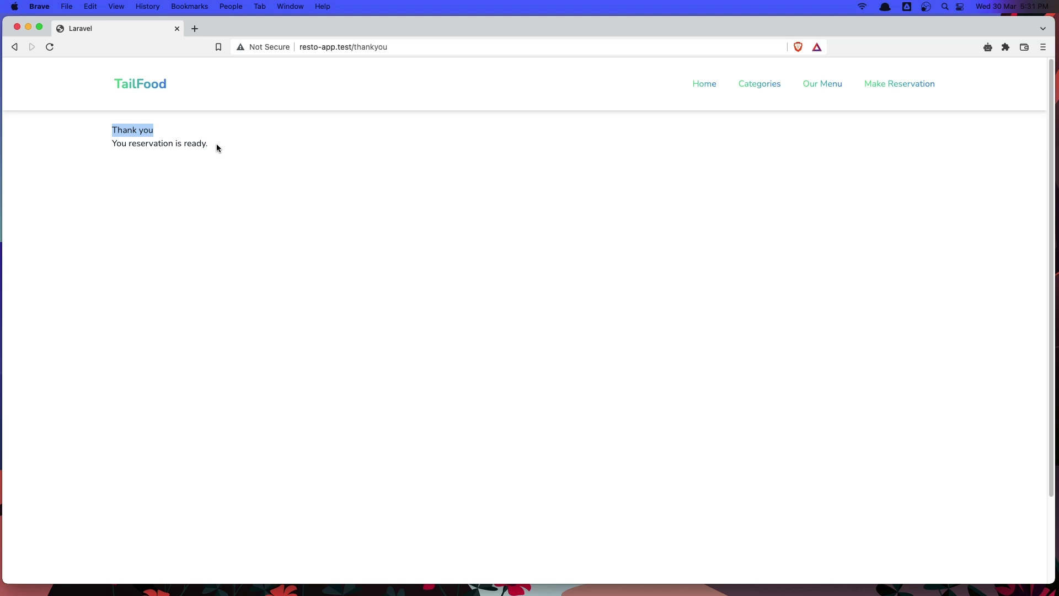
{"action": "left_click_drag", "start_coordinate": [208, 143], "coordinate": [113, 134]}
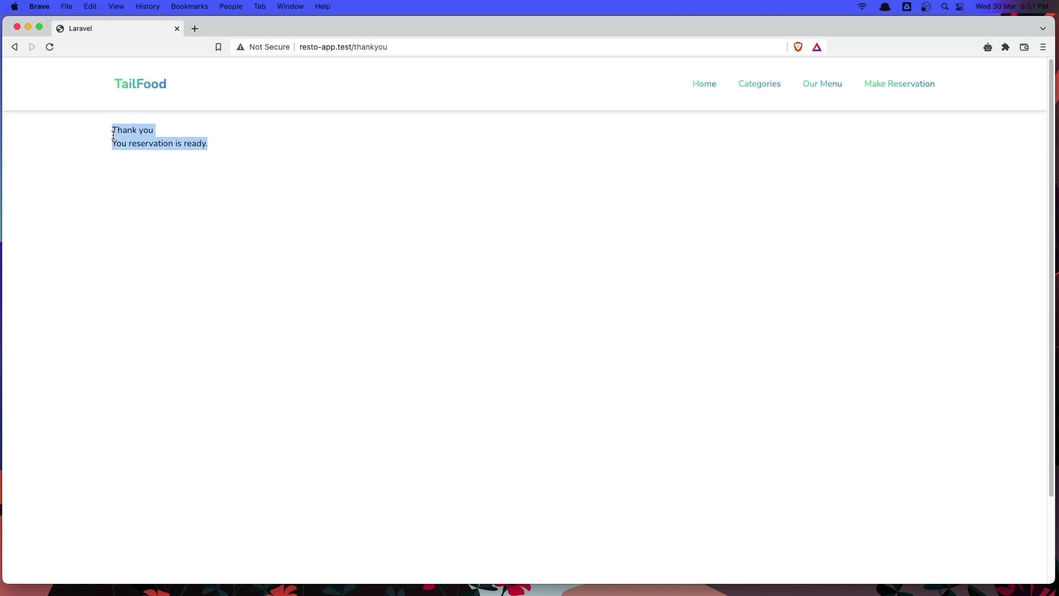
{"action": "double_click", "coordinate": [114, 131]}
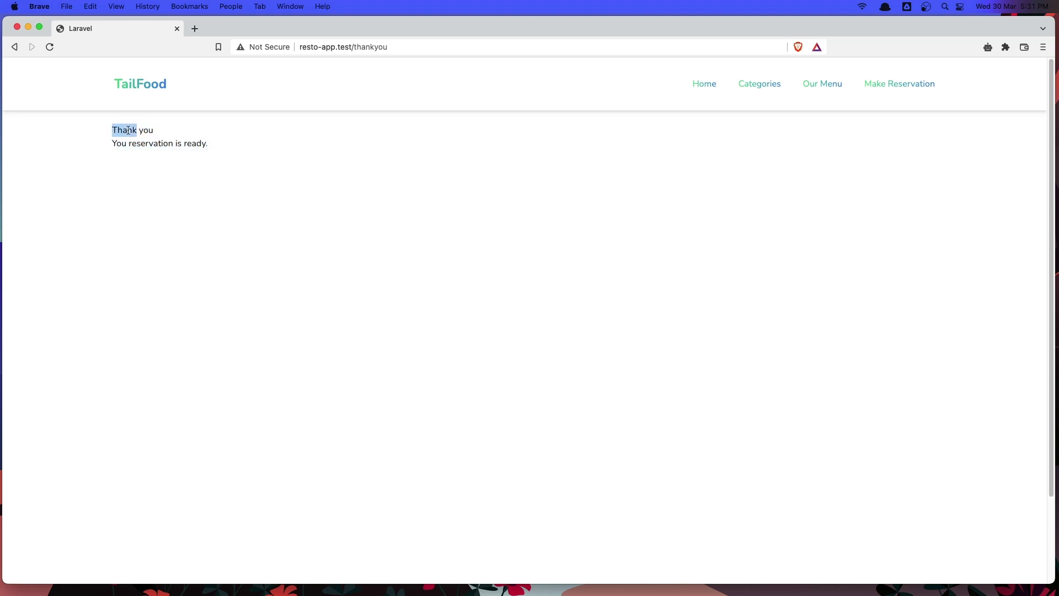
{"action": "left_click", "coordinate": [393, 50]}
{"action": "double_click", "coordinate": [392, 48]}
Go to admin/reservations, then Categories, view the New Category form and return to Category Index.
{"action": "type", "text": "ad"}
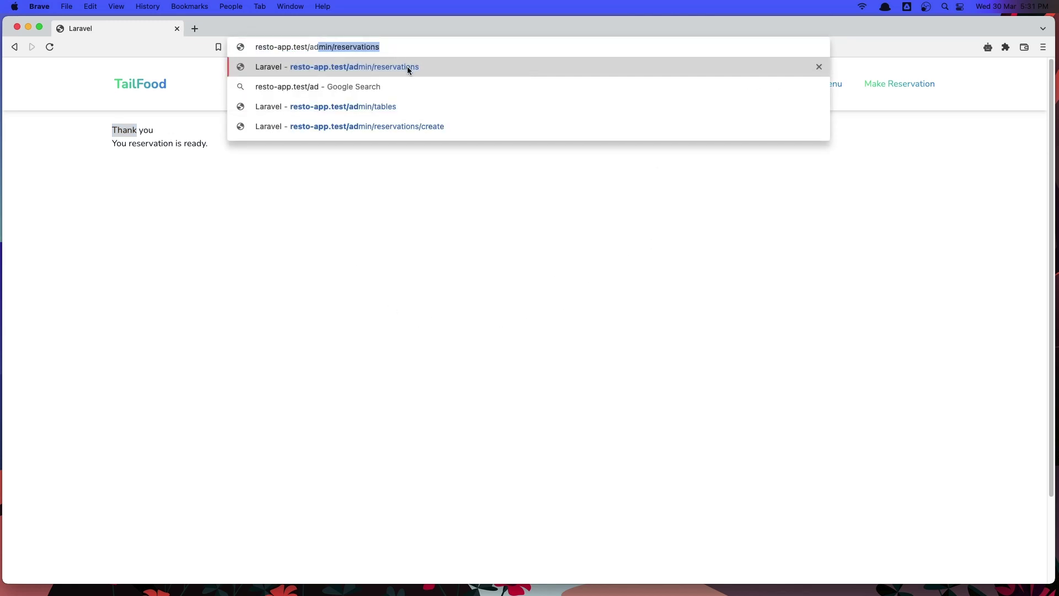
{"action": "left_click", "coordinate": [407, 66]}
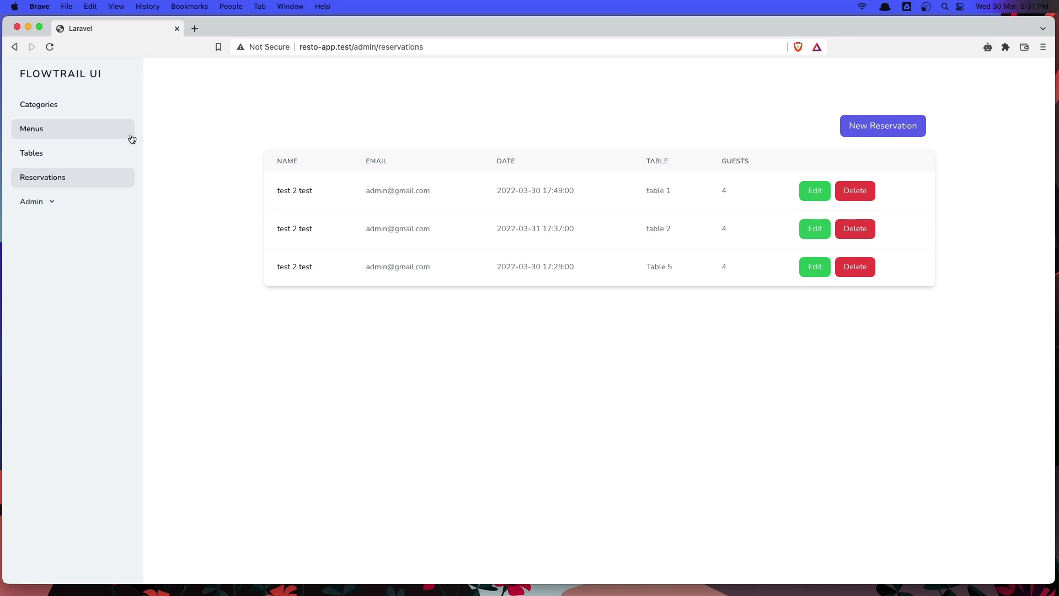
{"action": "left_click", "coordinate": [87, 105]}
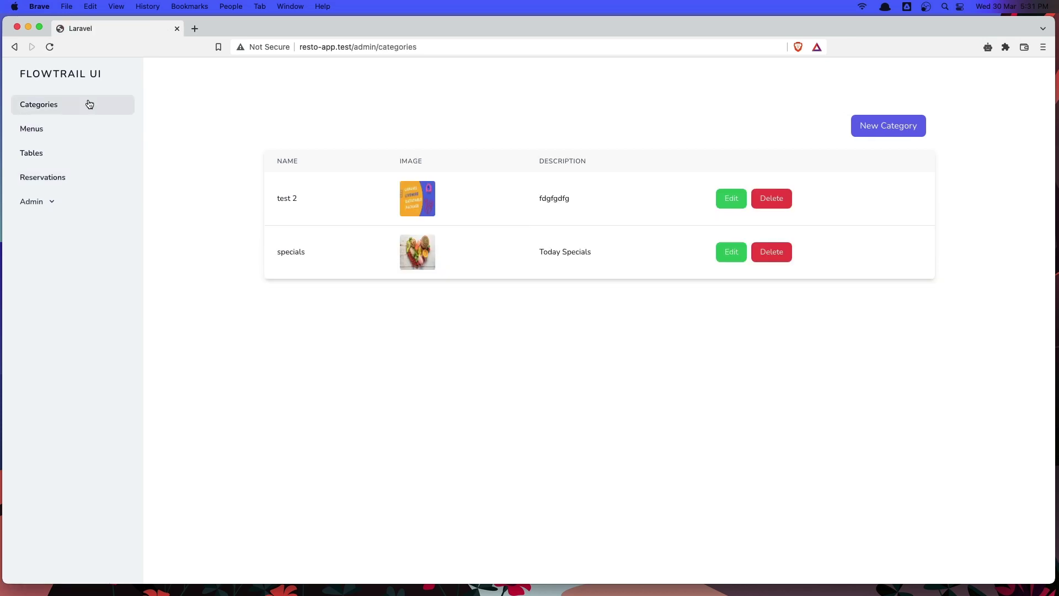
{"action": "left_click", "coordinate": [876, 132]}
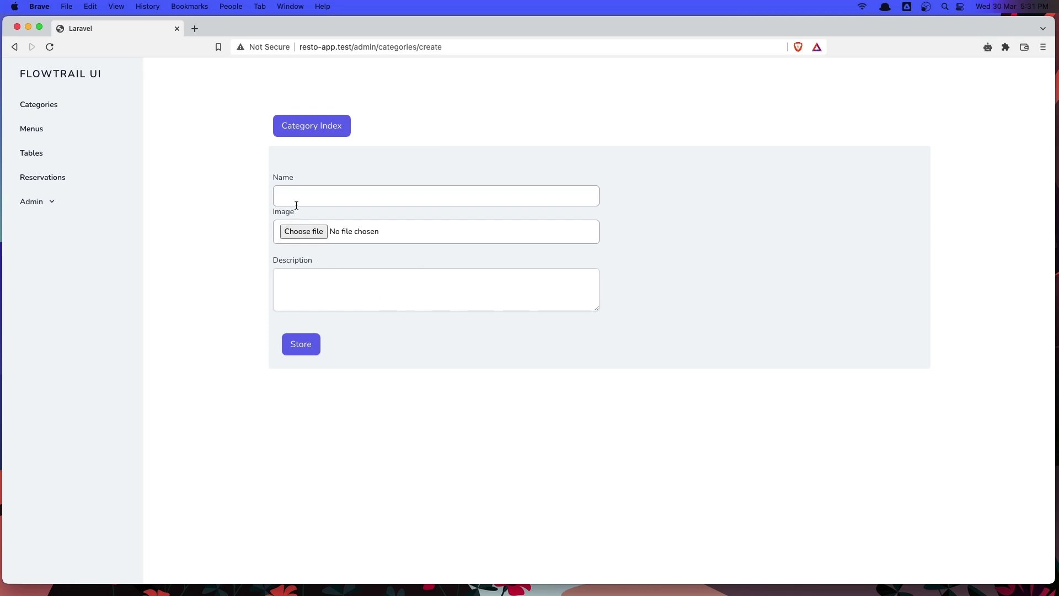
{"action": "left_click", "coordinate": [298, 123]}
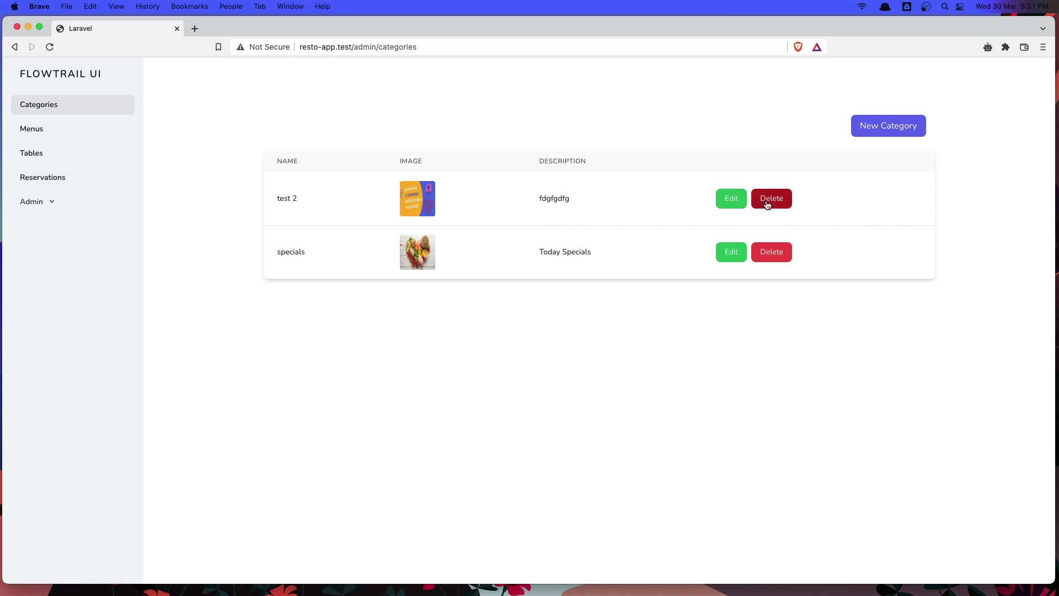
Open admin Menus, view the New Menu form, and return to Menu Index.
{"action": "left_click", "coordinate": [70, 139]}
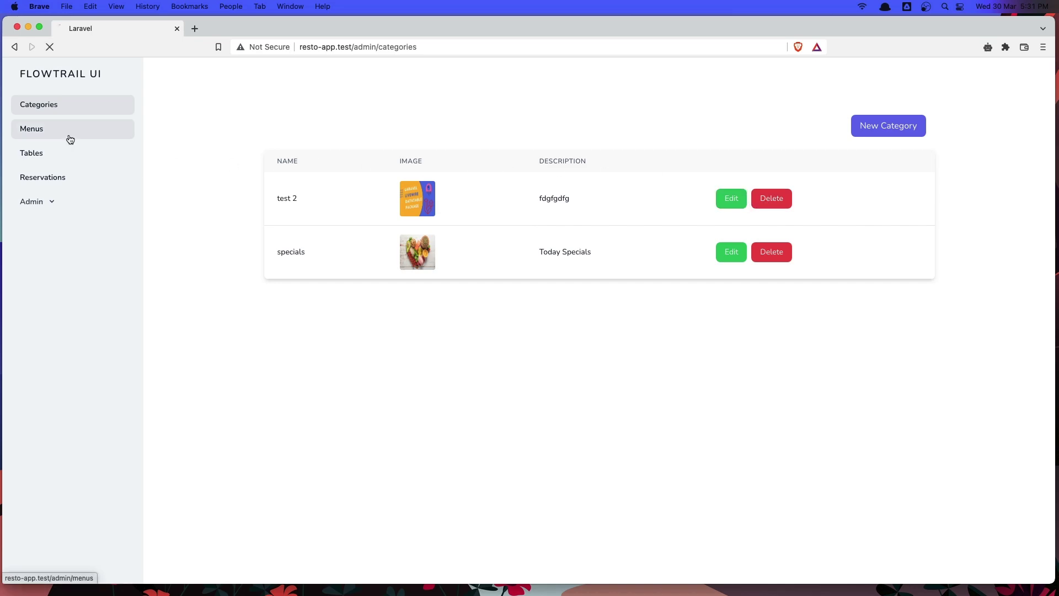
{"action": "left_click", "coordinate": [879, 128]}
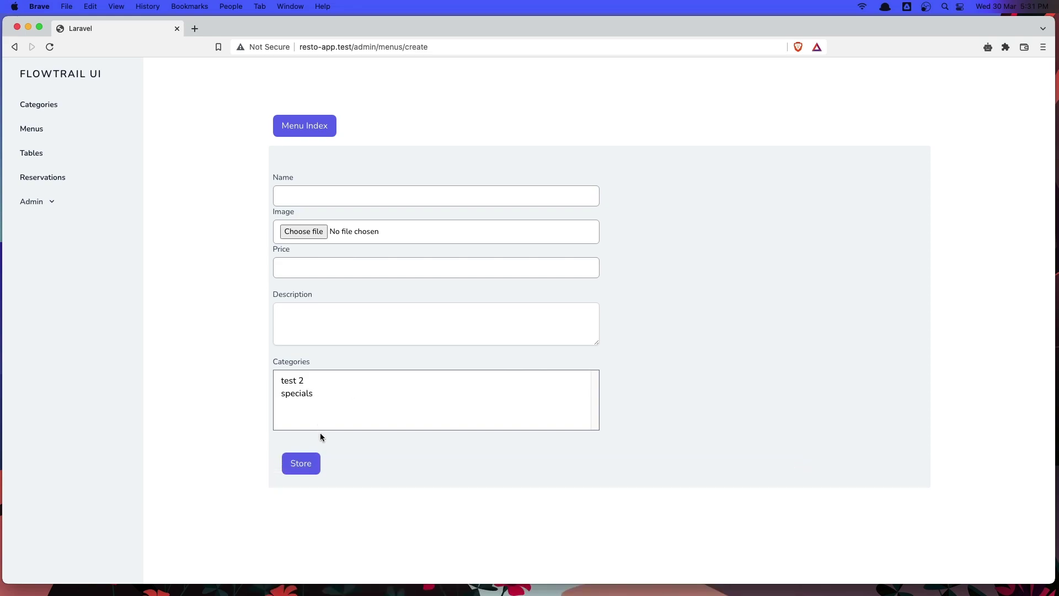
{"action": "left_click", "coordinate": [300, 135]}
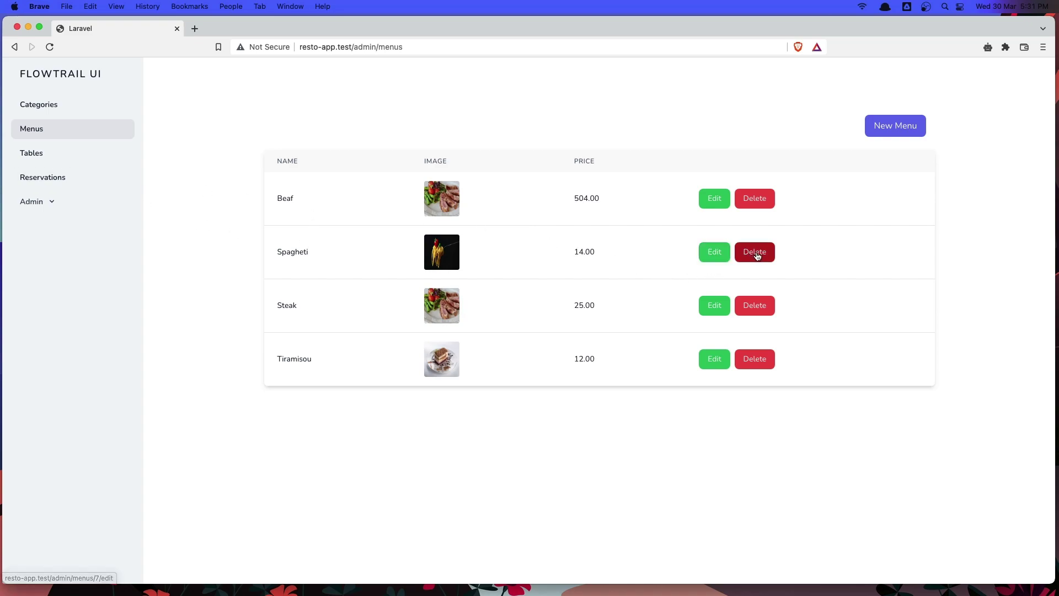
Open Tables, then New Table, and review the Status and Location options, keeping Pending and Front.
{"action": "left_click", "coordinate": [51, 160]}
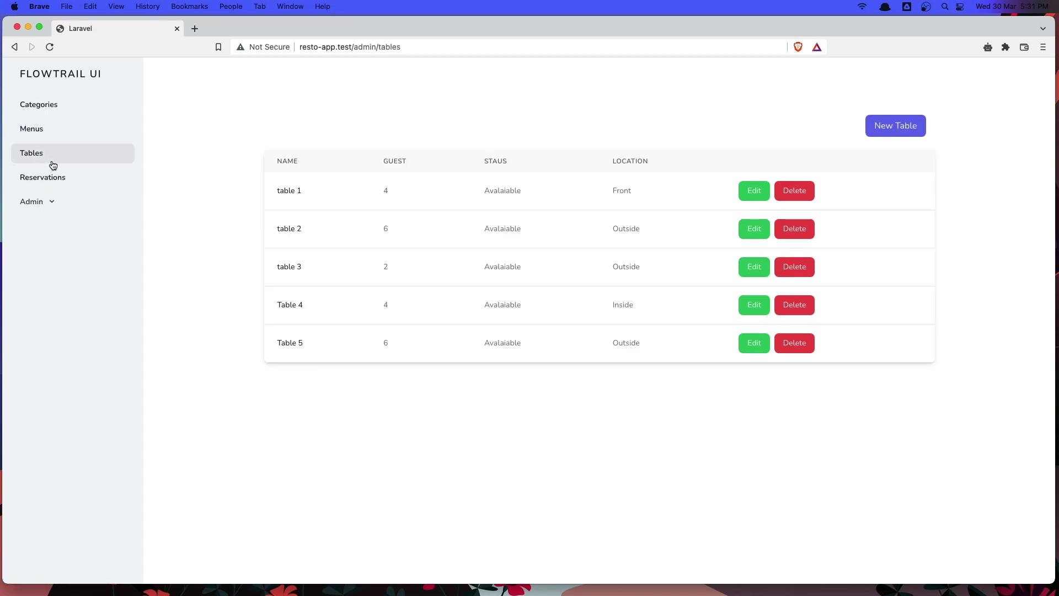
{"action": "left_click", "coordinate": [906, 133]}
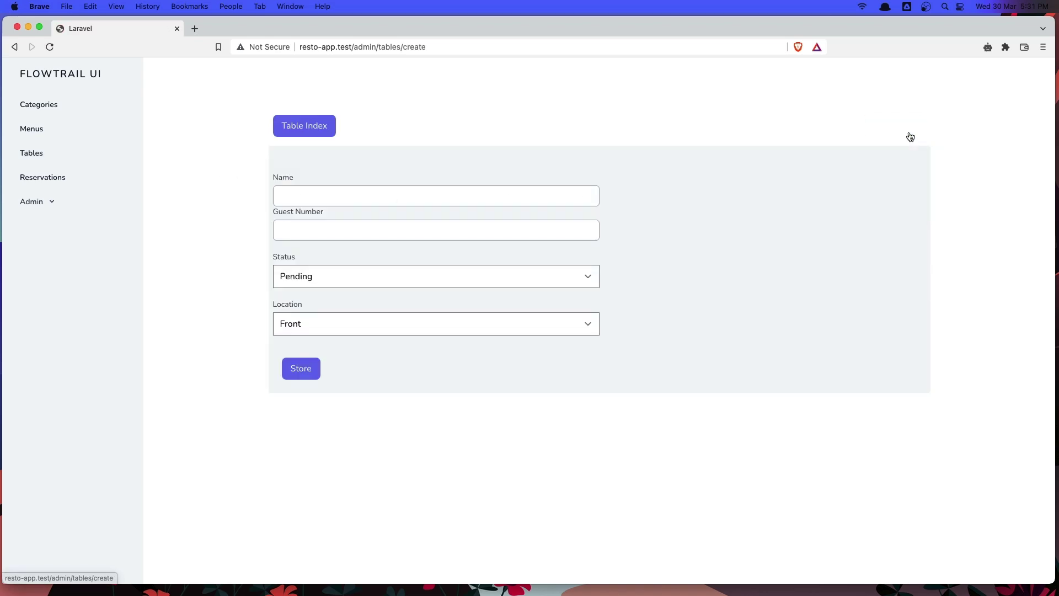
{"action": "left_click", "coordinate": [380, 277]}
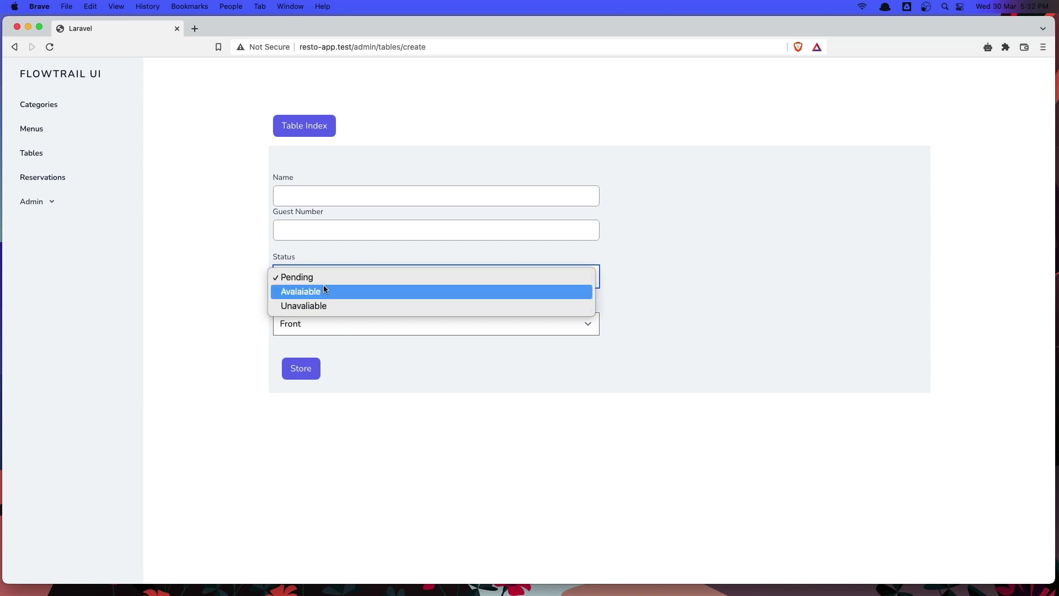
{"action": "left_click", "coordinate": [415, 387]}
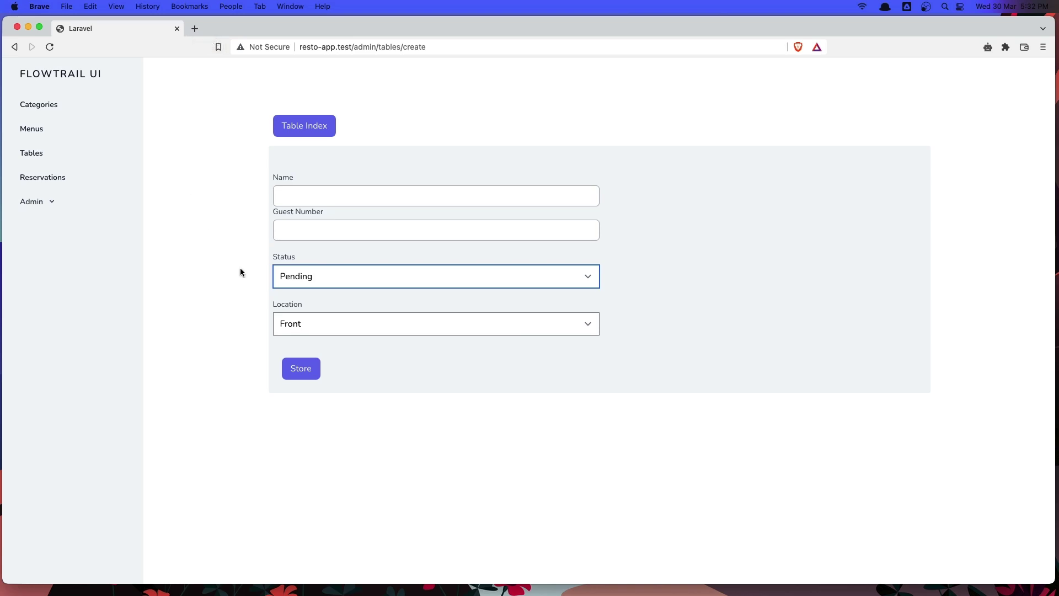
{"action": "left_click", "coordinate": [322, 329]}
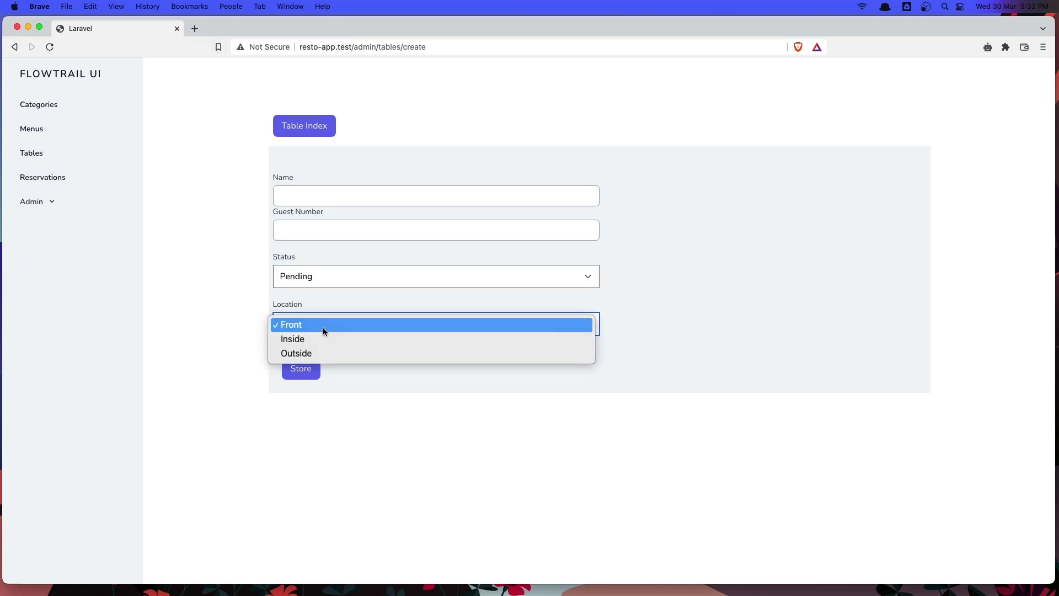
{"action": "left_click", "coordinate": [356, 380]}
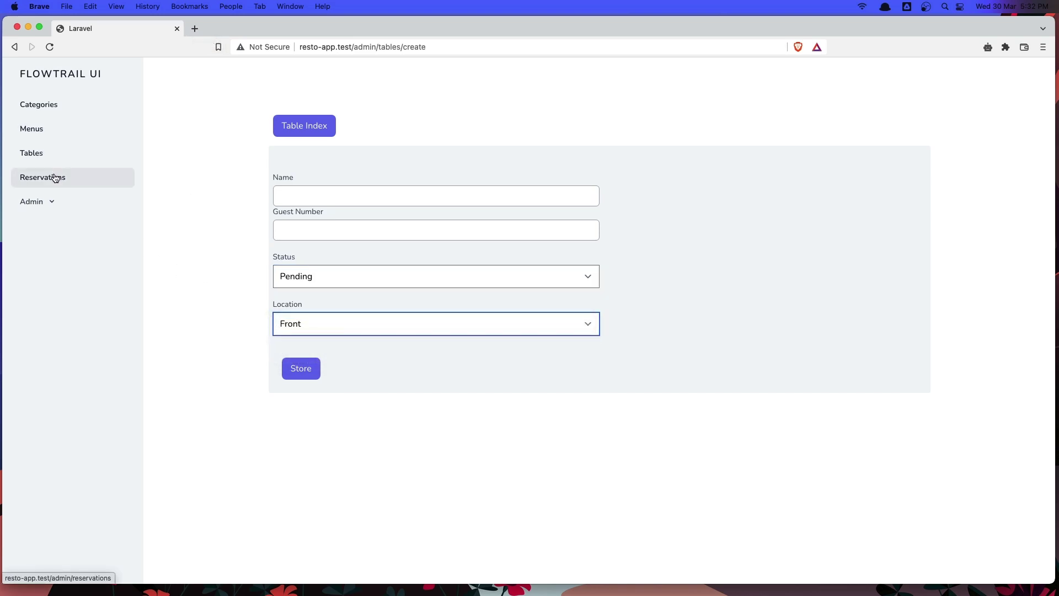
View the New Reservation form, then the Table 5 booking's edit form, then jump to Table Index.
{"action": "left_click", "coordinate": [55, 177]}
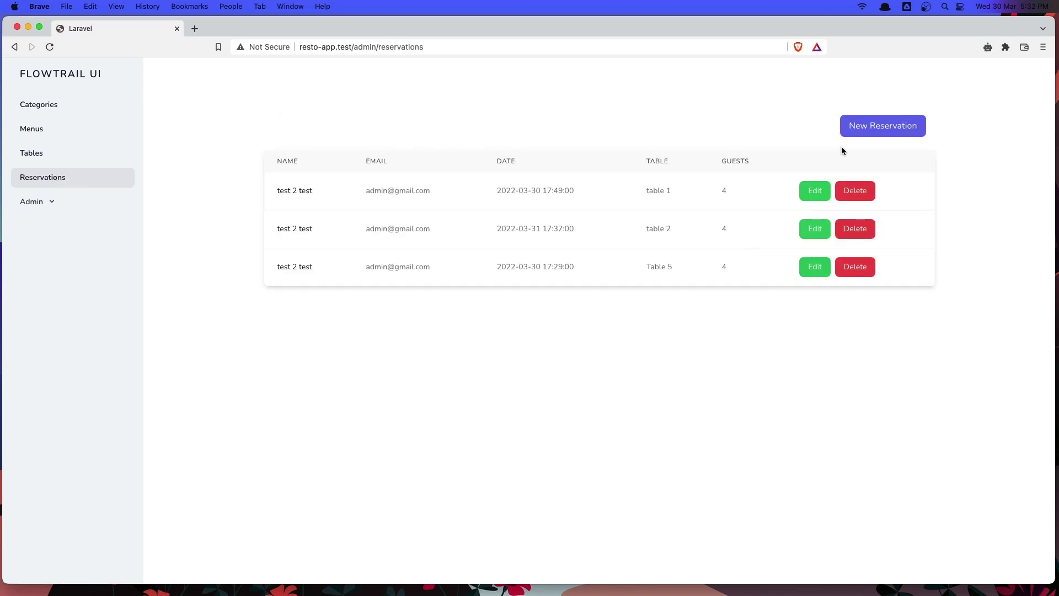
{"action": "left_click", "coordinate": [865, 132]}
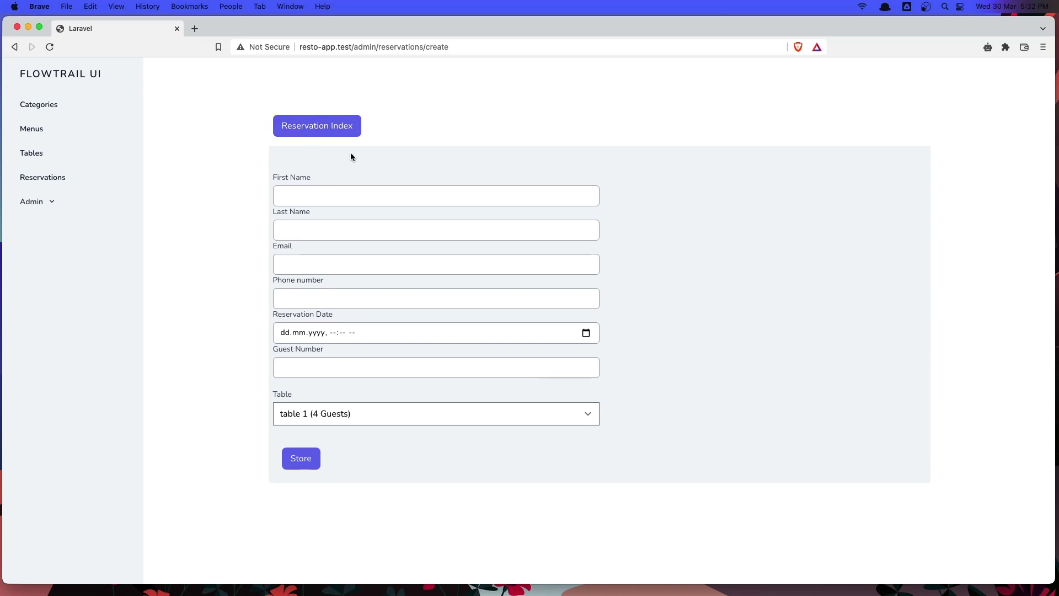
{"action": "left_click", "coordinate": [302, 127]}
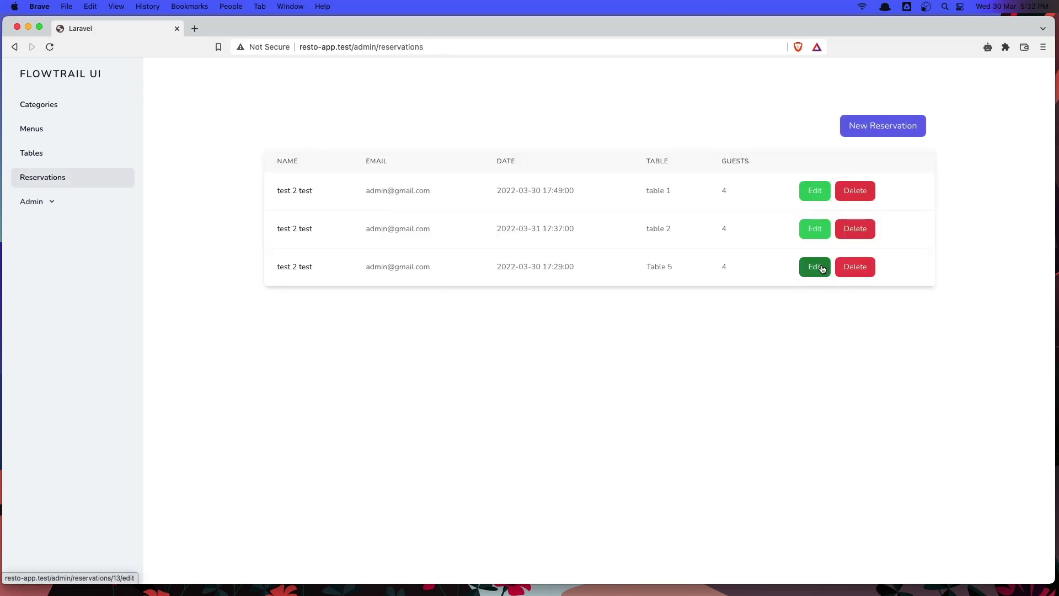
{"action": "left_click", "coordinate": [822, 269]}
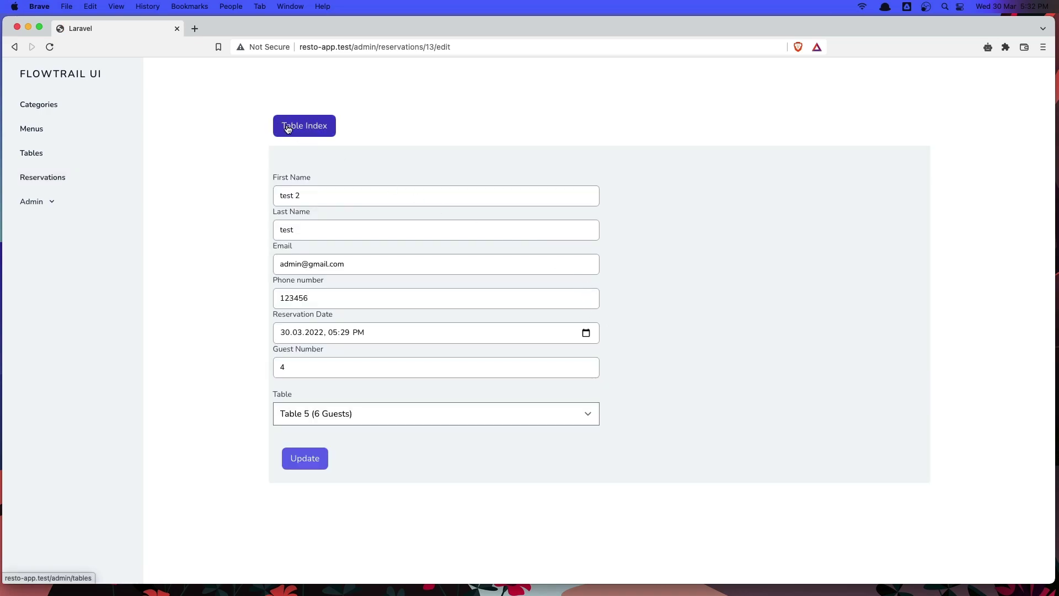
{"action": "left_click", "coordinate": [282, 124]}
Cancel deleting Table 5, then strip 'admin/tables' from the address to reach the public home page.
{"action": "left_click", "coordinate": [795, 346]}
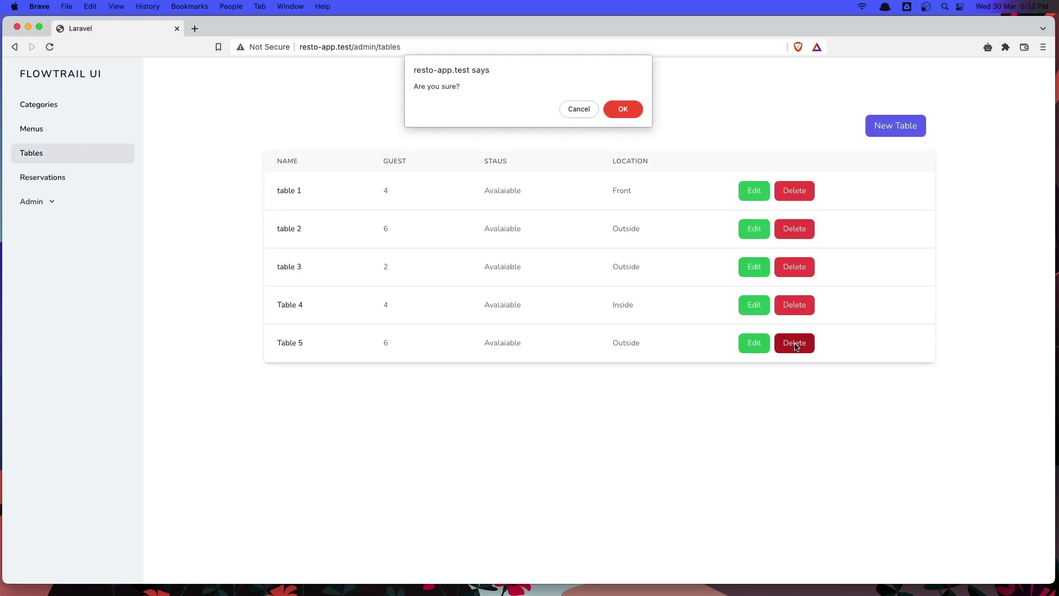
{"action": "left_click", "coordinate": [573, 113]}
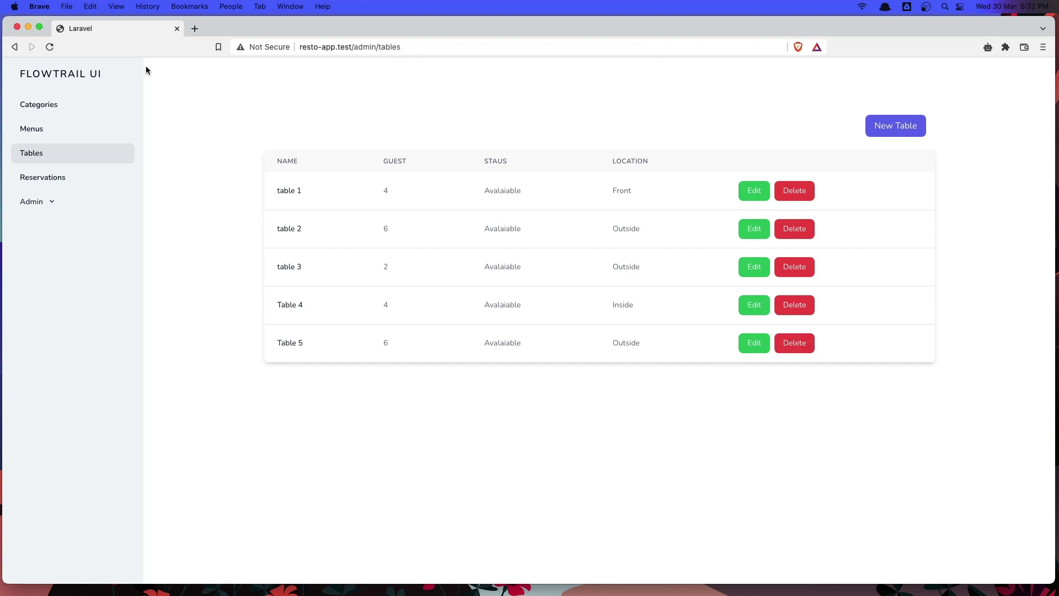
{"action": "left_click_drag", "start_coordinate": [351, 49], "coordinate": [440, 48]}
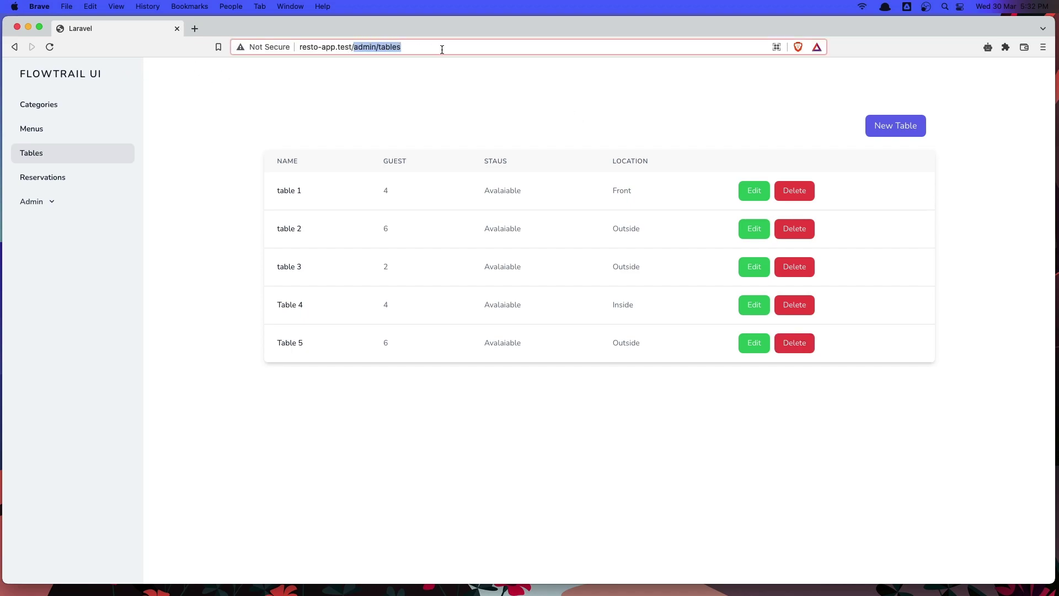
{"action": "key", "text": "BackSpace"}
{"action": "key", "text": "Return"}
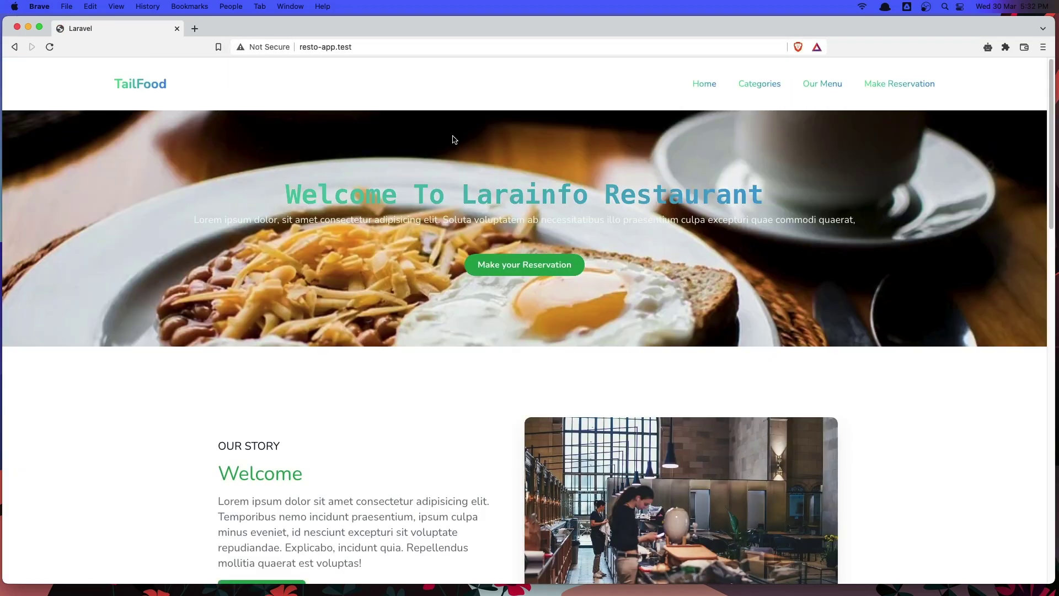